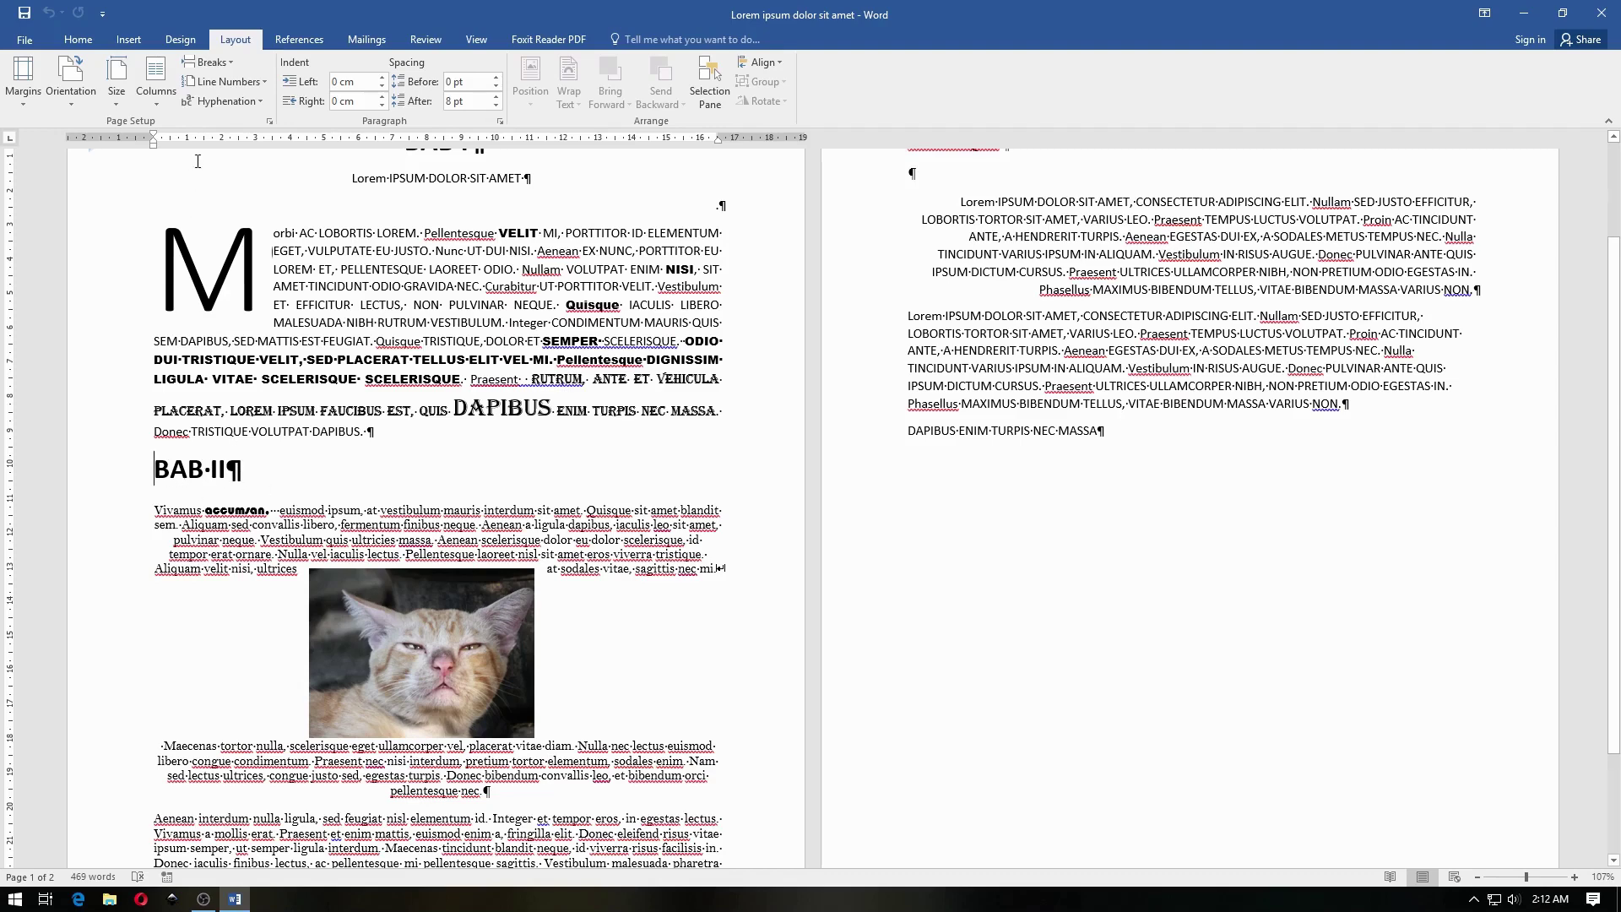
Insert a Next Page section break so BAB II starts on page two.
left_click(226, 64)
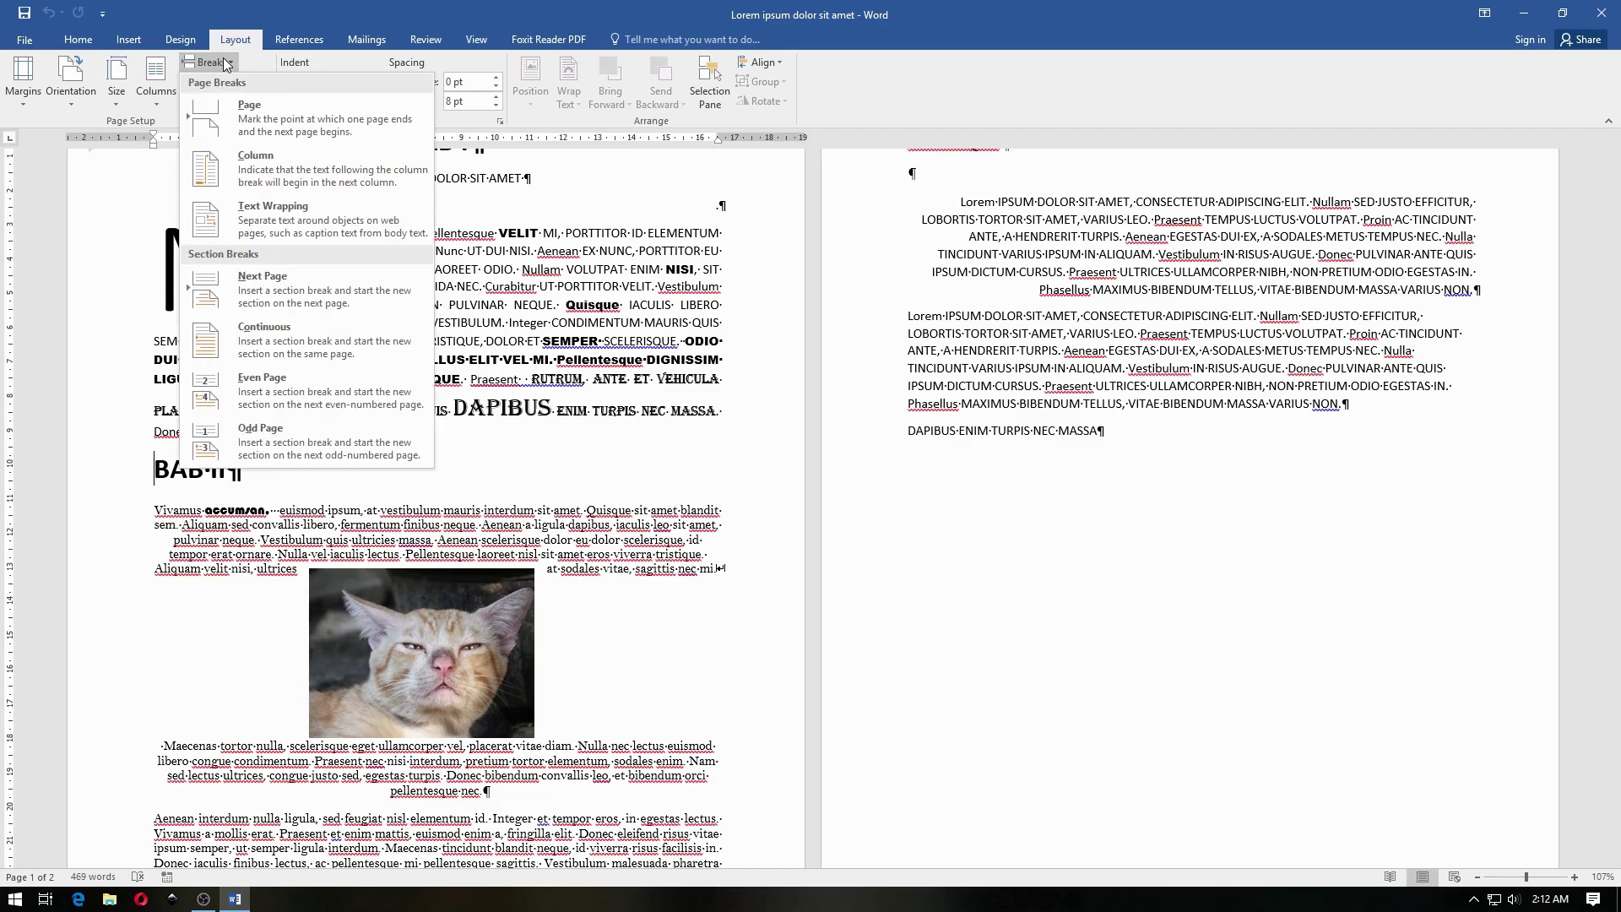
left_click(317, 296)
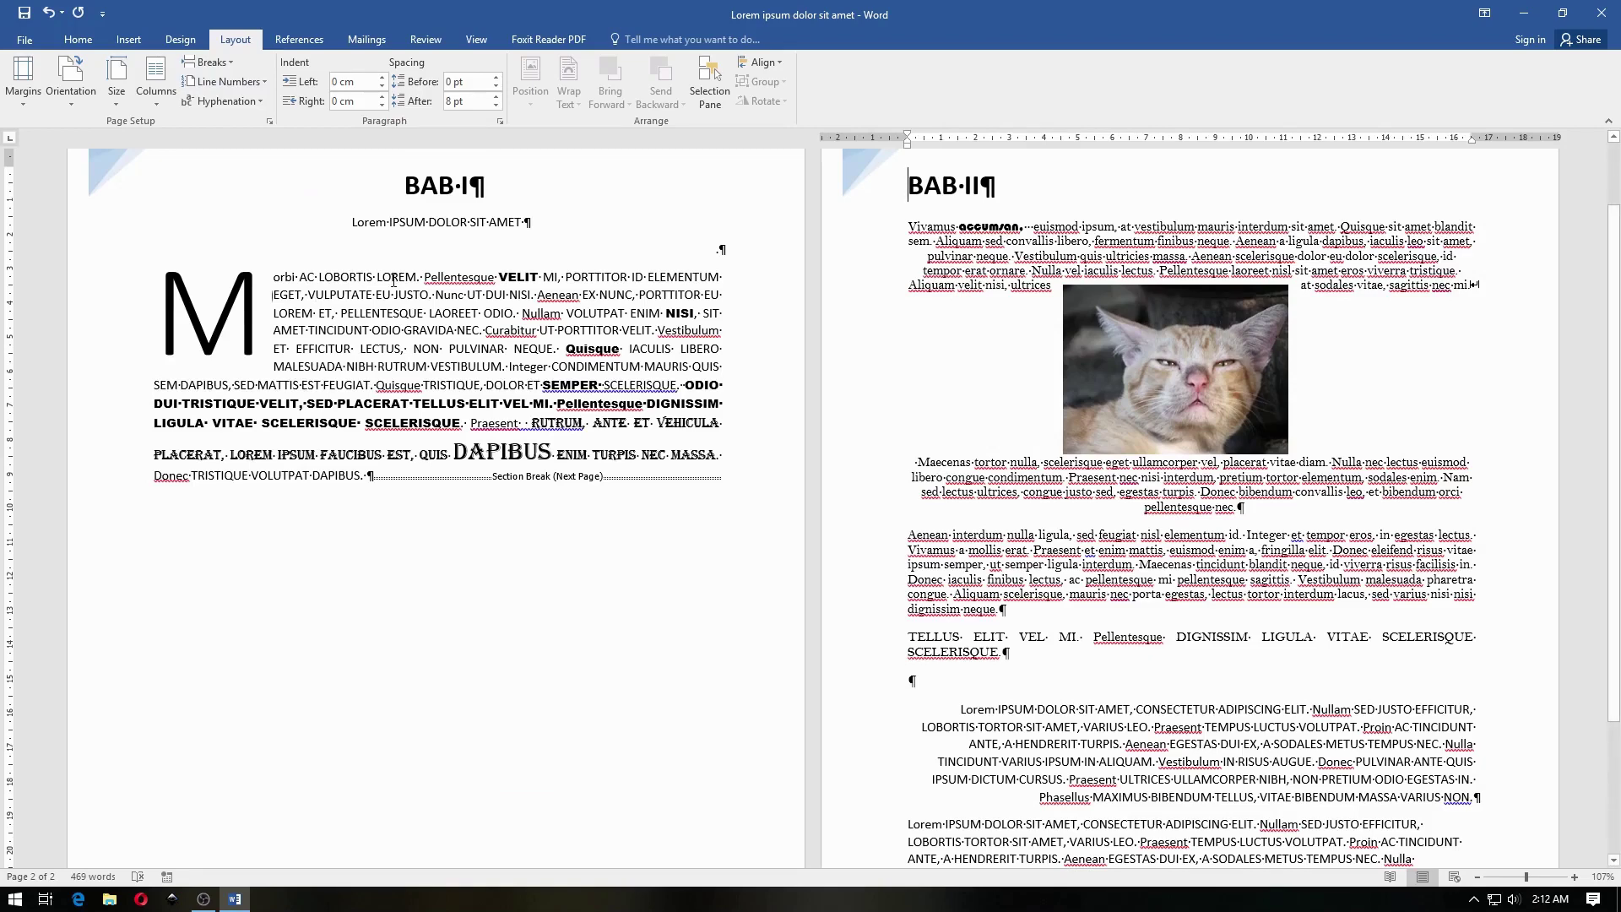
left_click(447, 489)
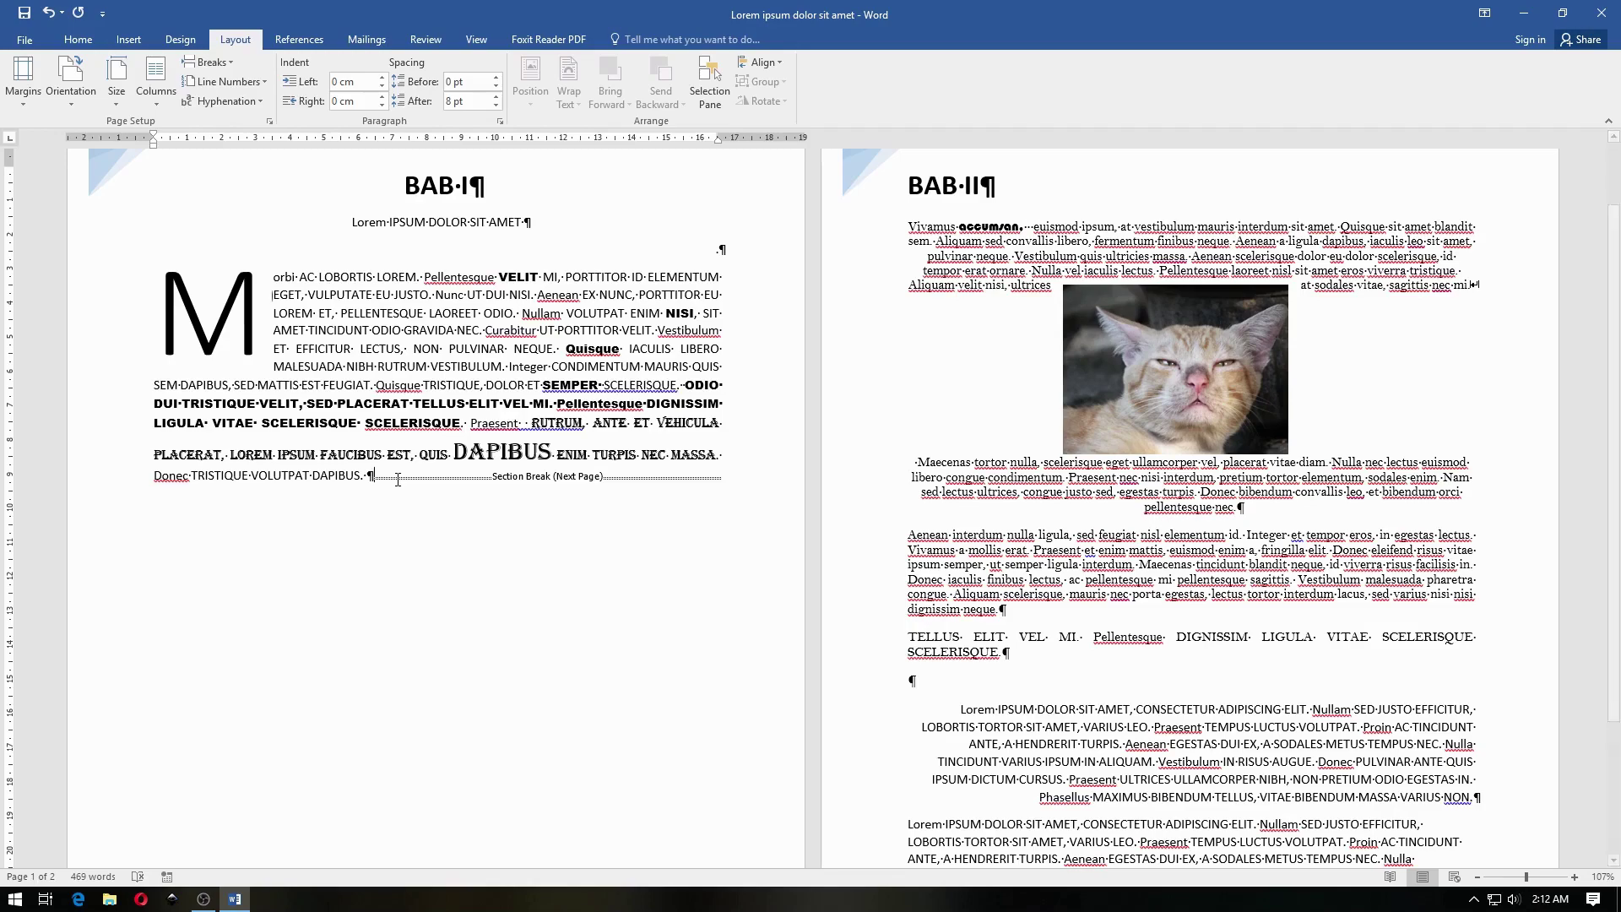
Undo the break and reinsert a Next Page section break right after DAPIBUS.
key("ctrl+z")
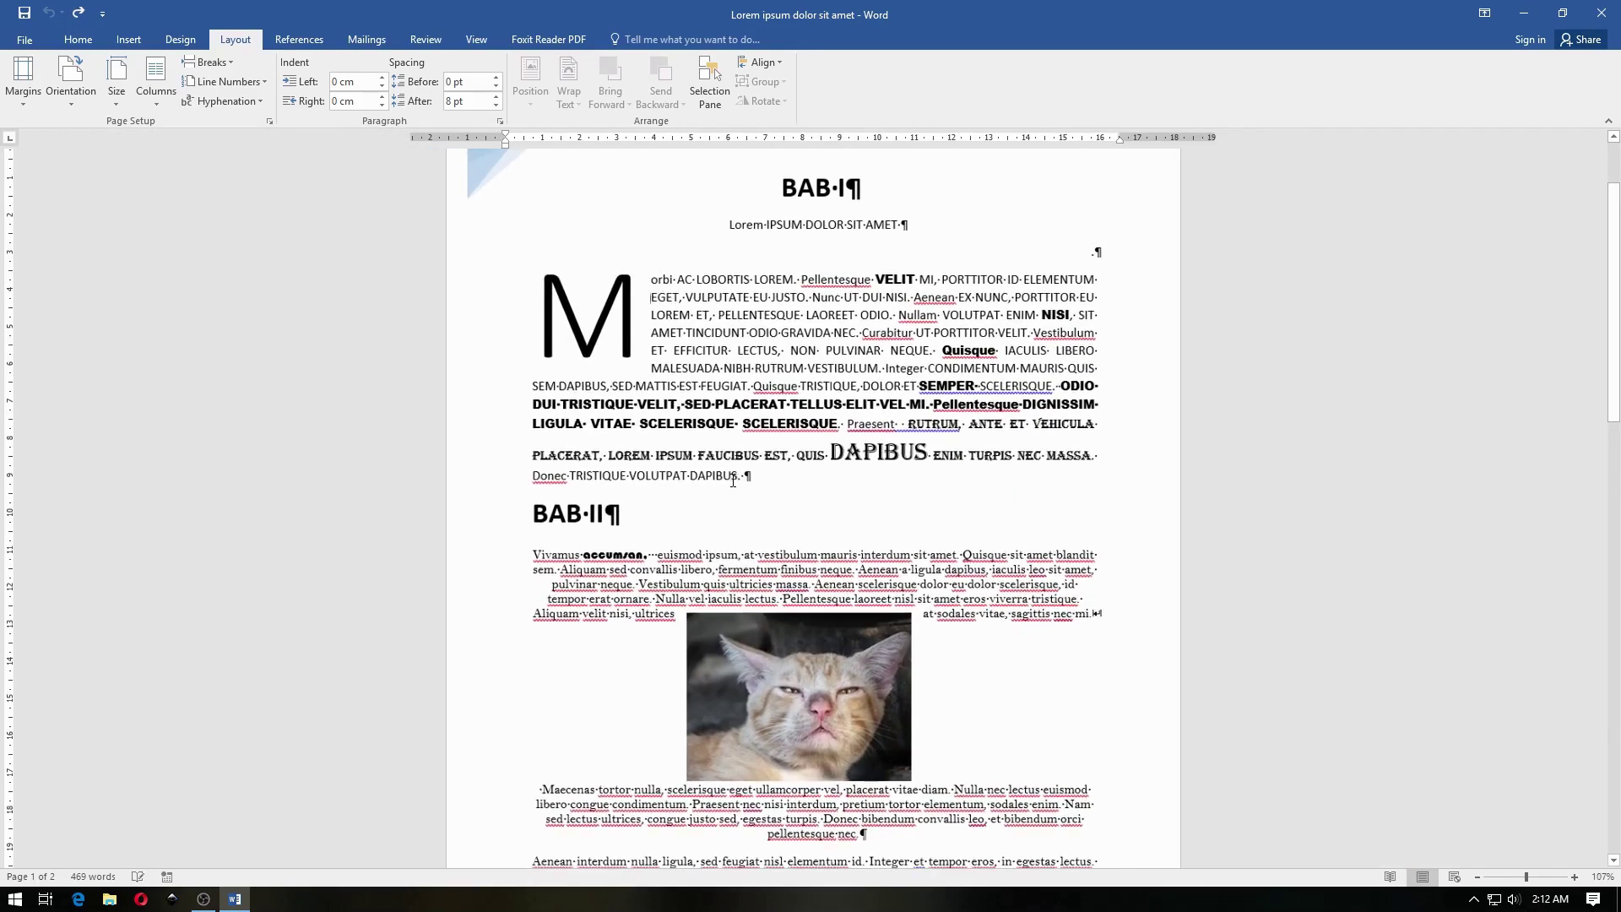
left_click(765, 473)
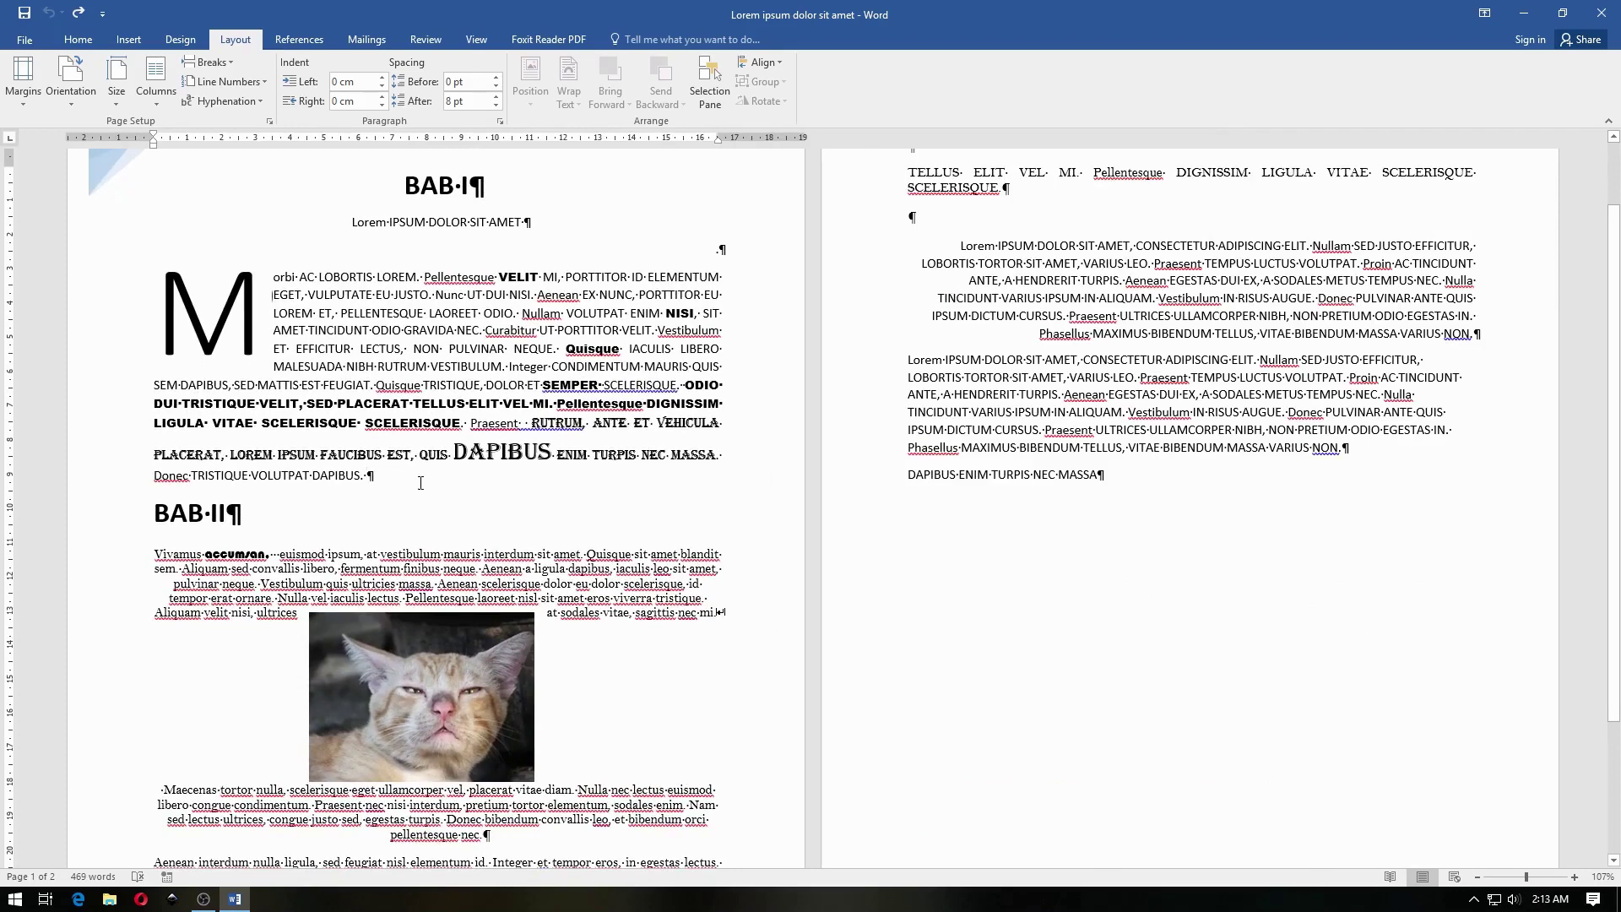
left_click(207, 62)
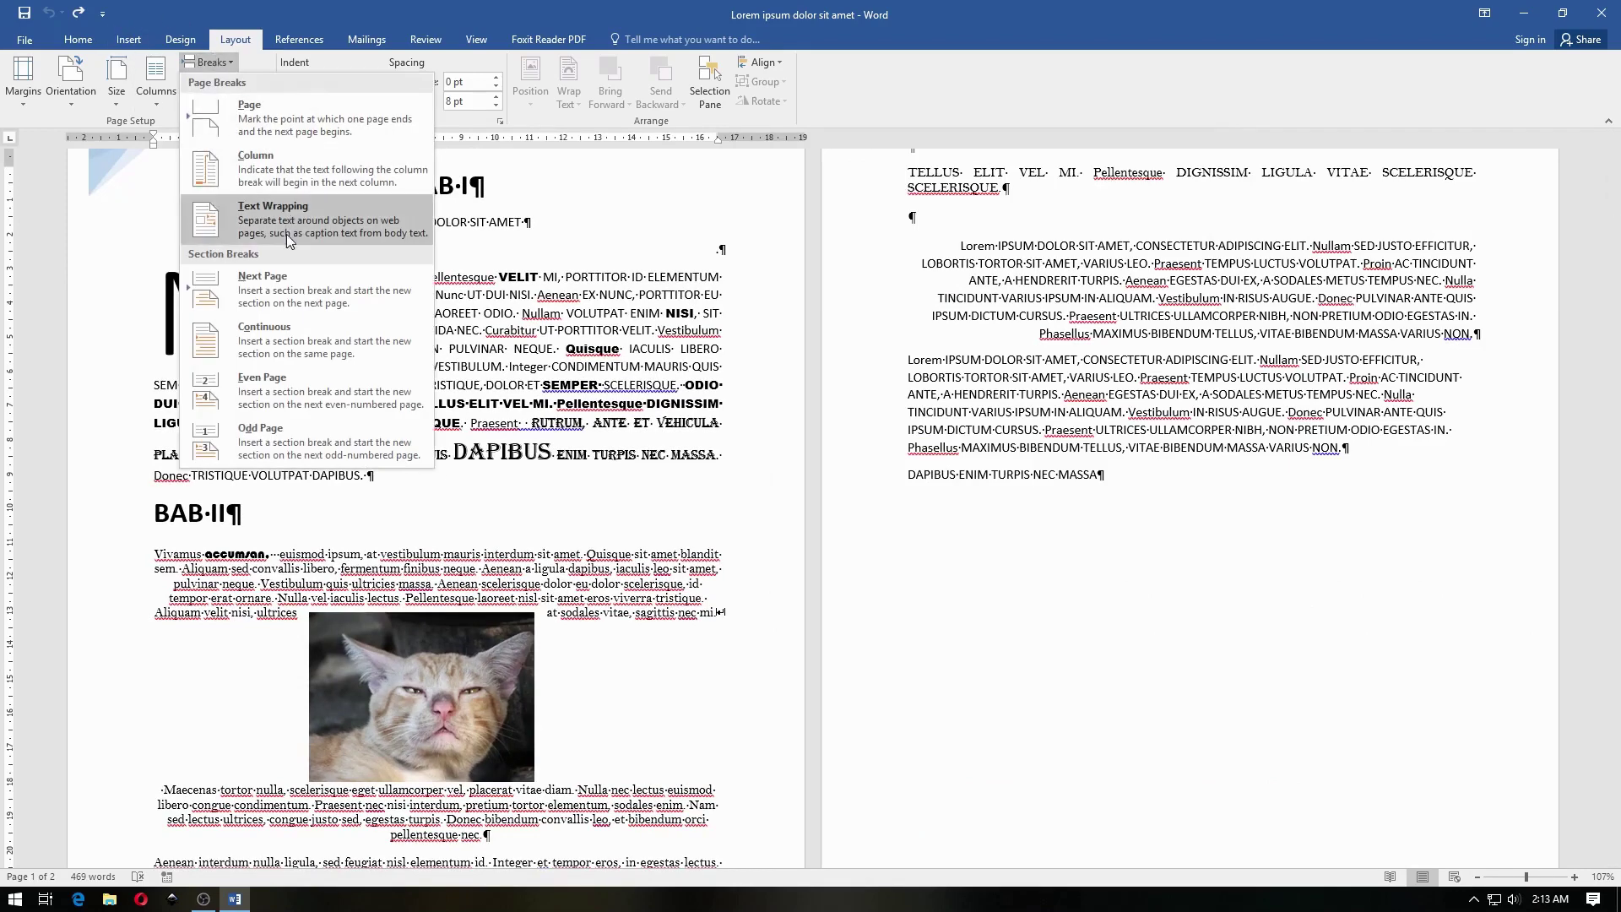
left_click(281, 293)
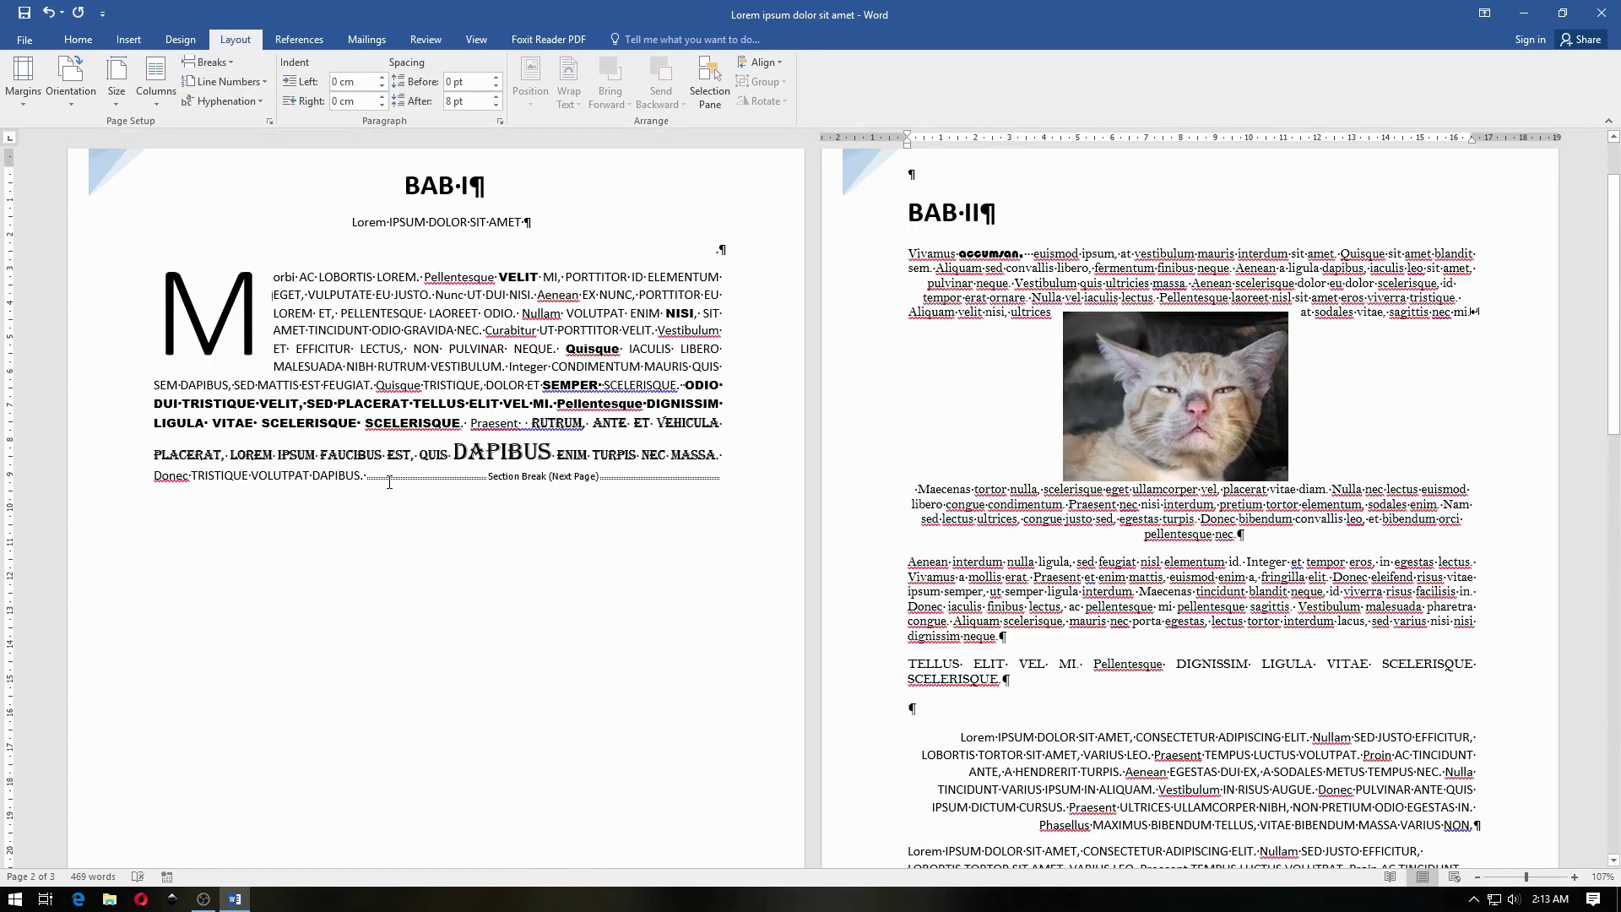
Push the section break onto its own line below the DAPIBUS paragraph.
left_click(361, 478)
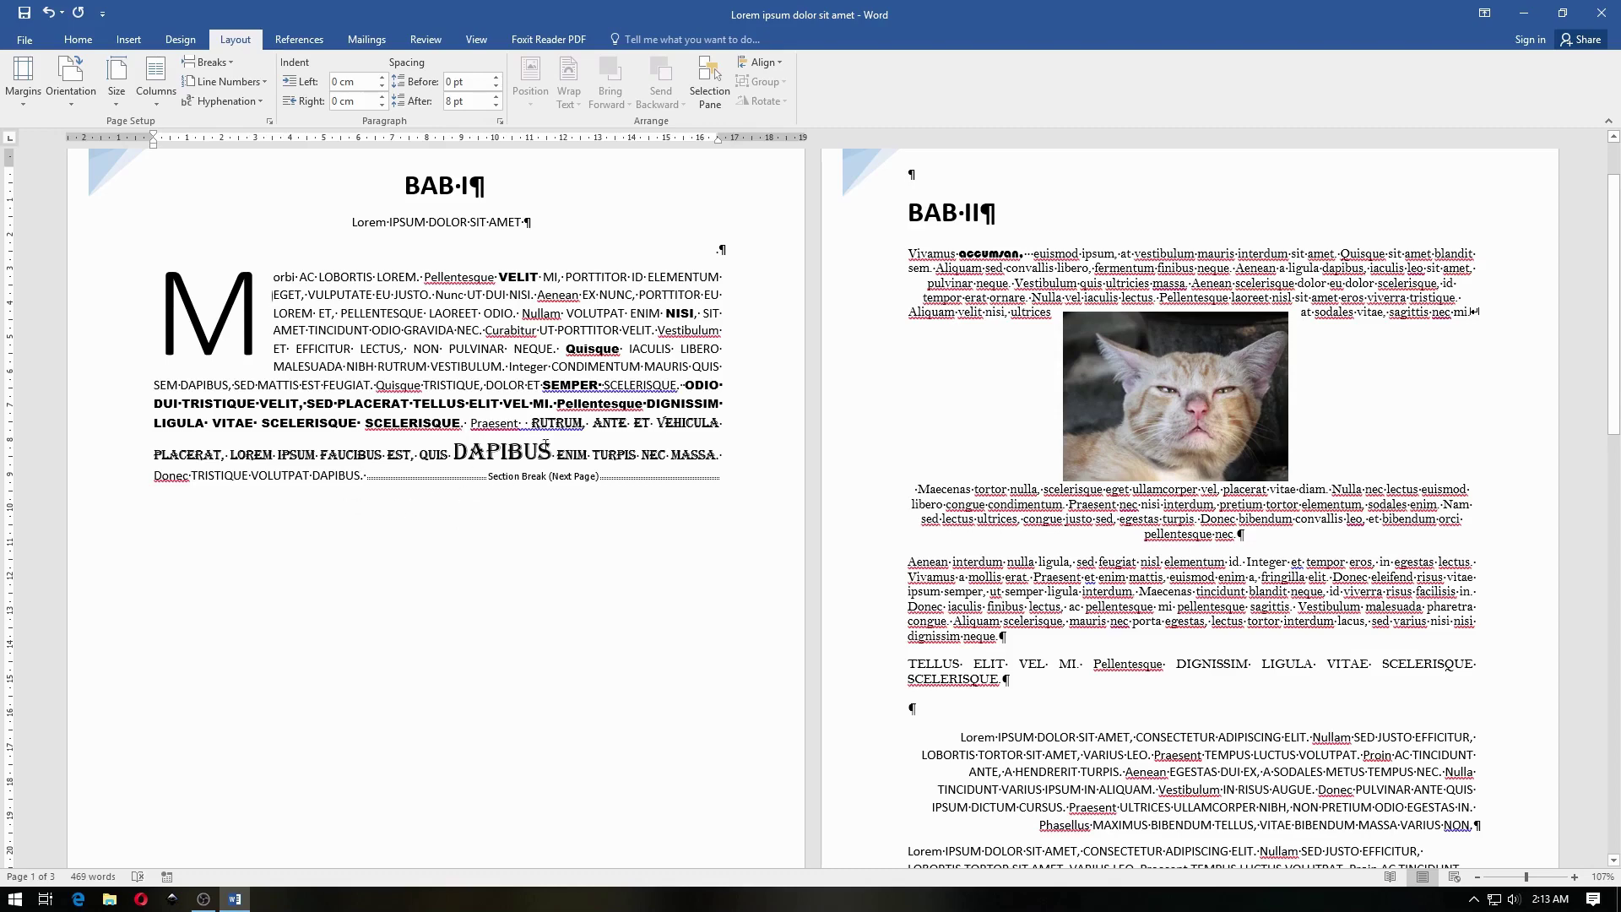
key("Return")
scroll(941, 423, "up", 1)
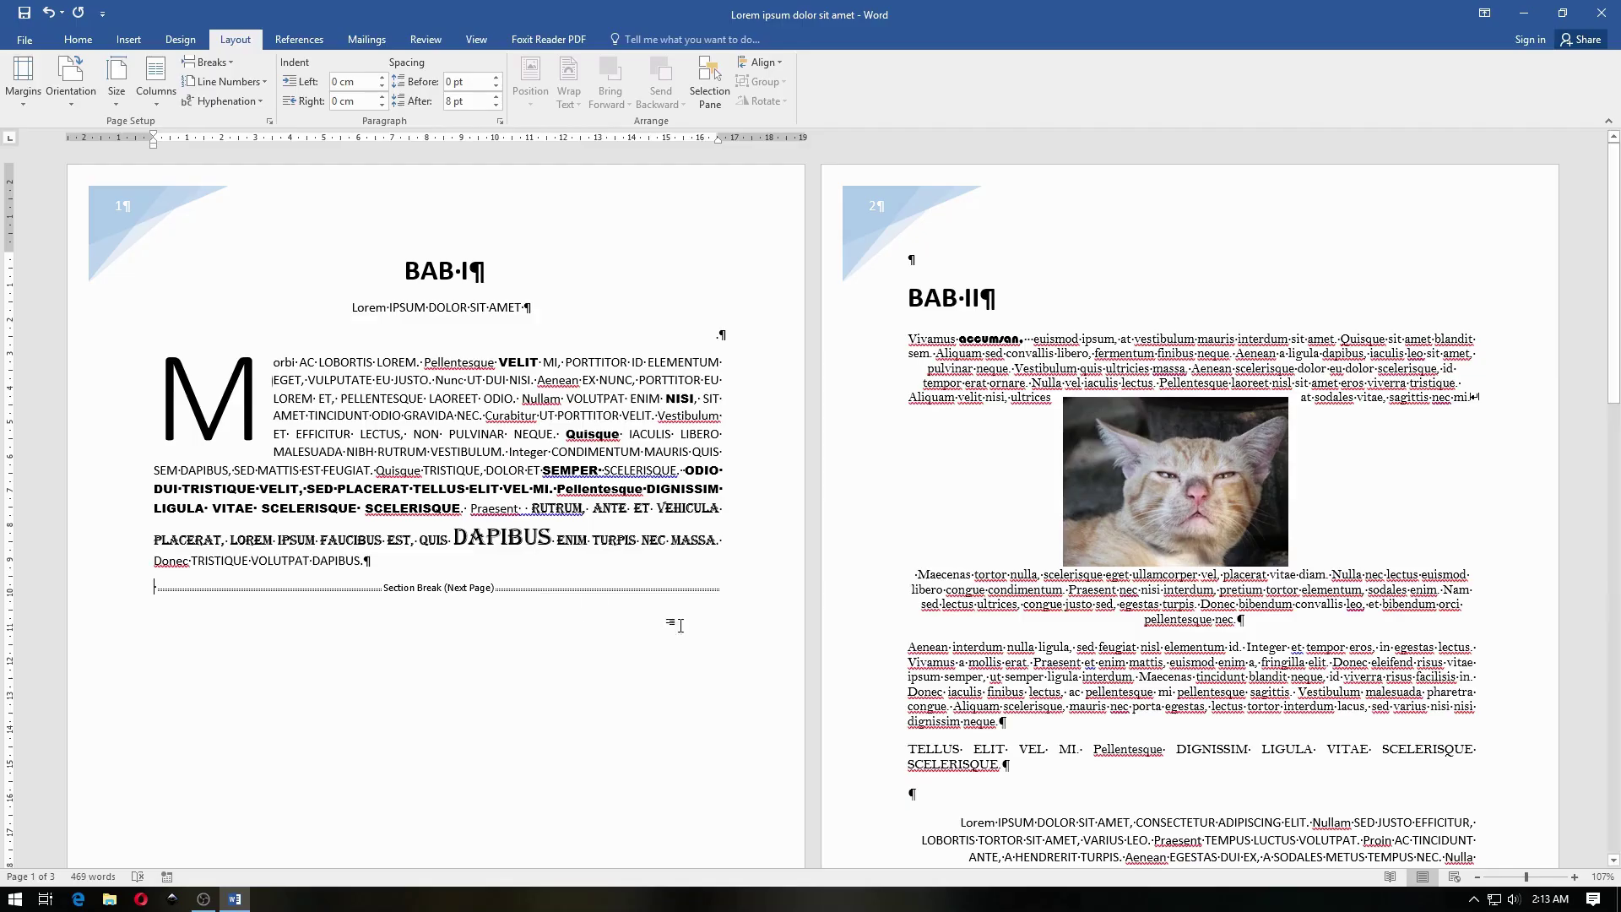
Put the cursor in the BAB II section and bring up the margin presets.
left_click(943, 383)
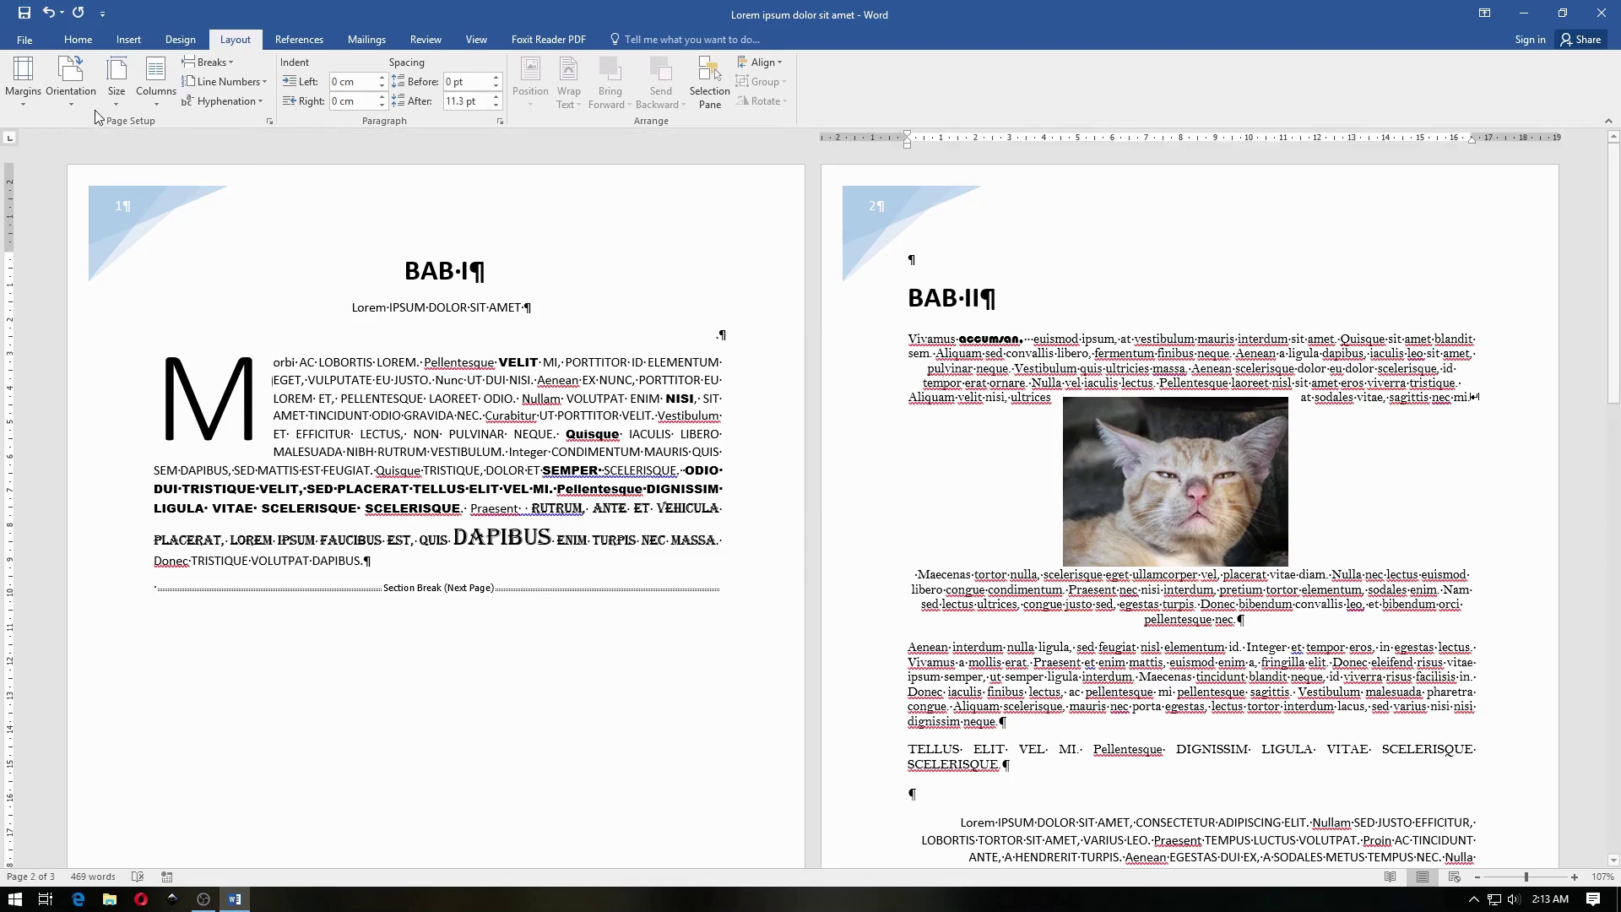
left_click(28, 88)
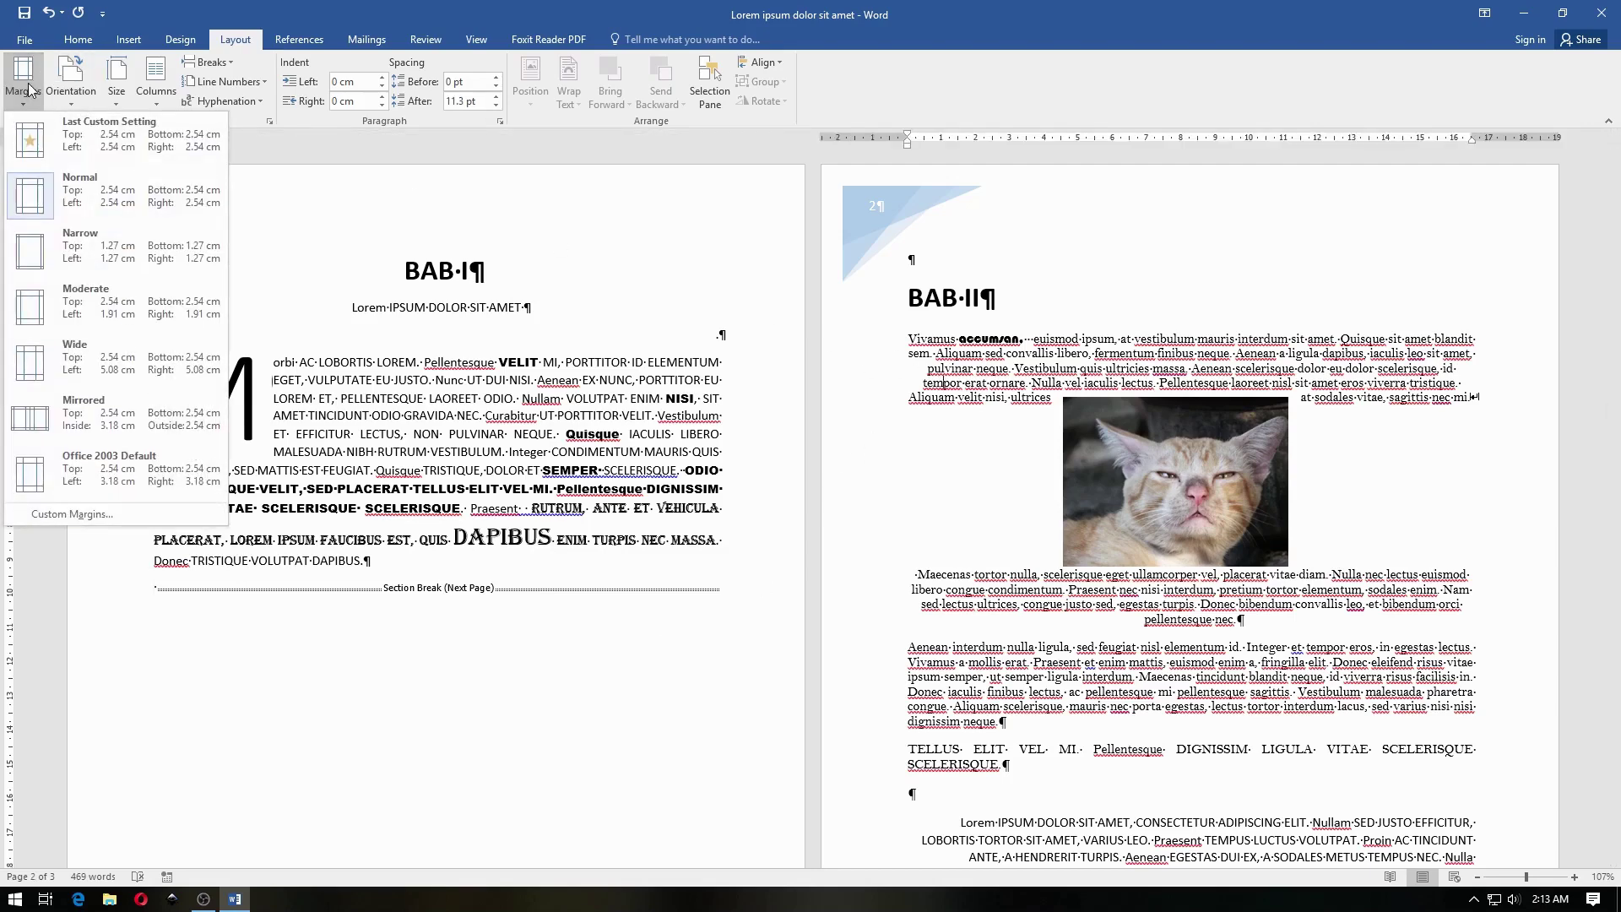
Apply Wide margins to the BAB II section, then return to the page 1 section break.
left_click(119, 371)
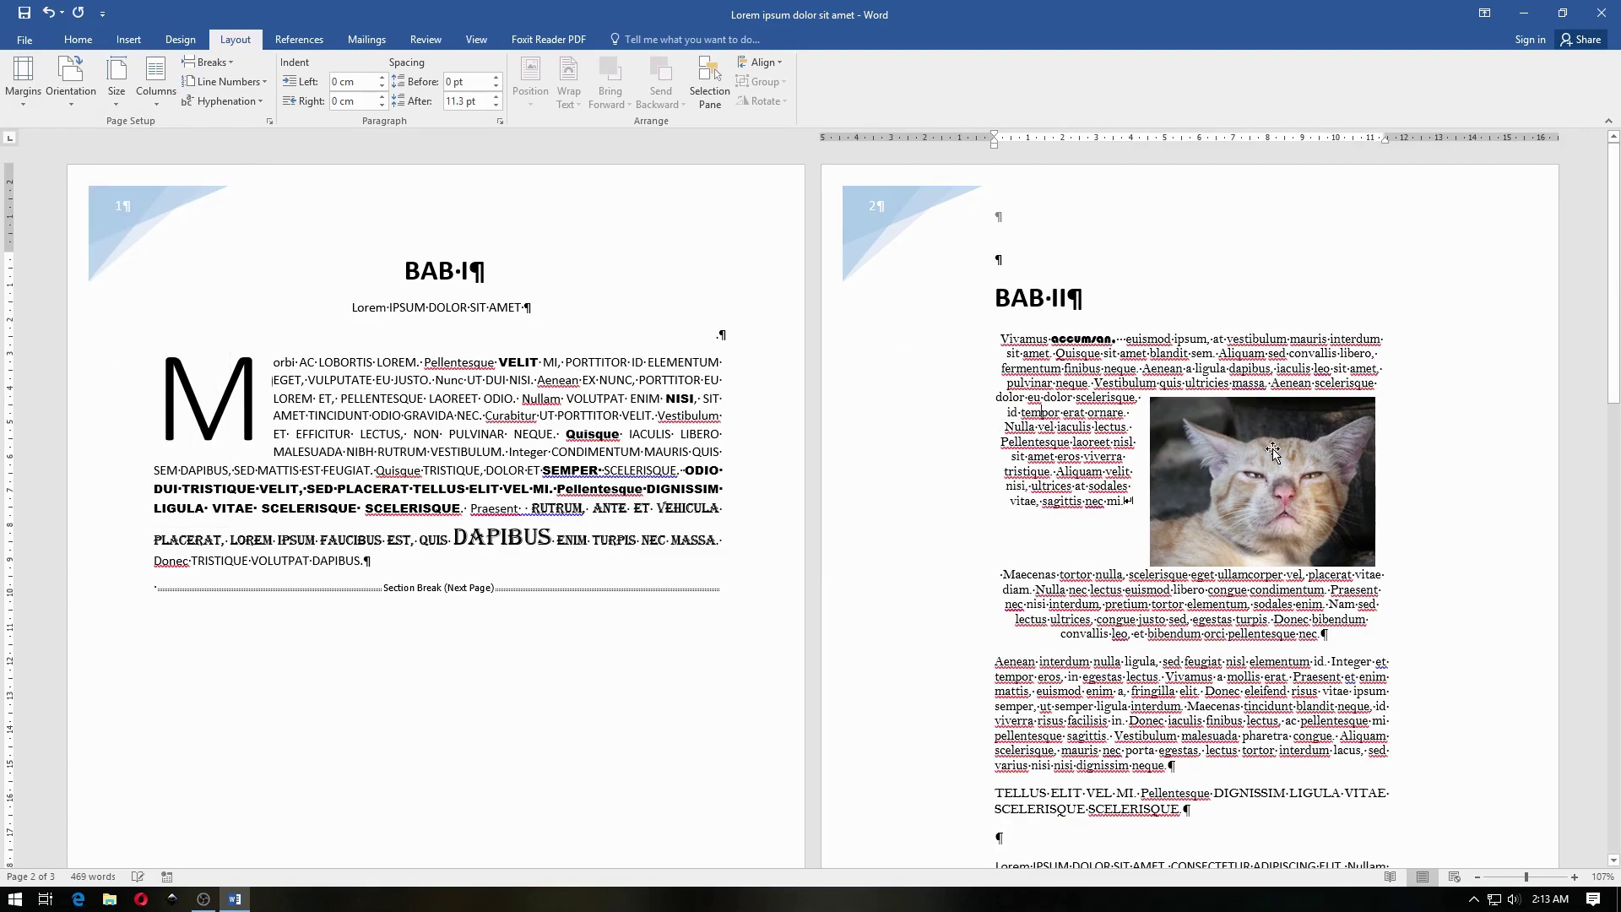
scroll(1267, 456, "down", 3)
scroll(1267, 459, "down", 3)
scroll(1267, 458, "up", 6)
left_click(552, 365)
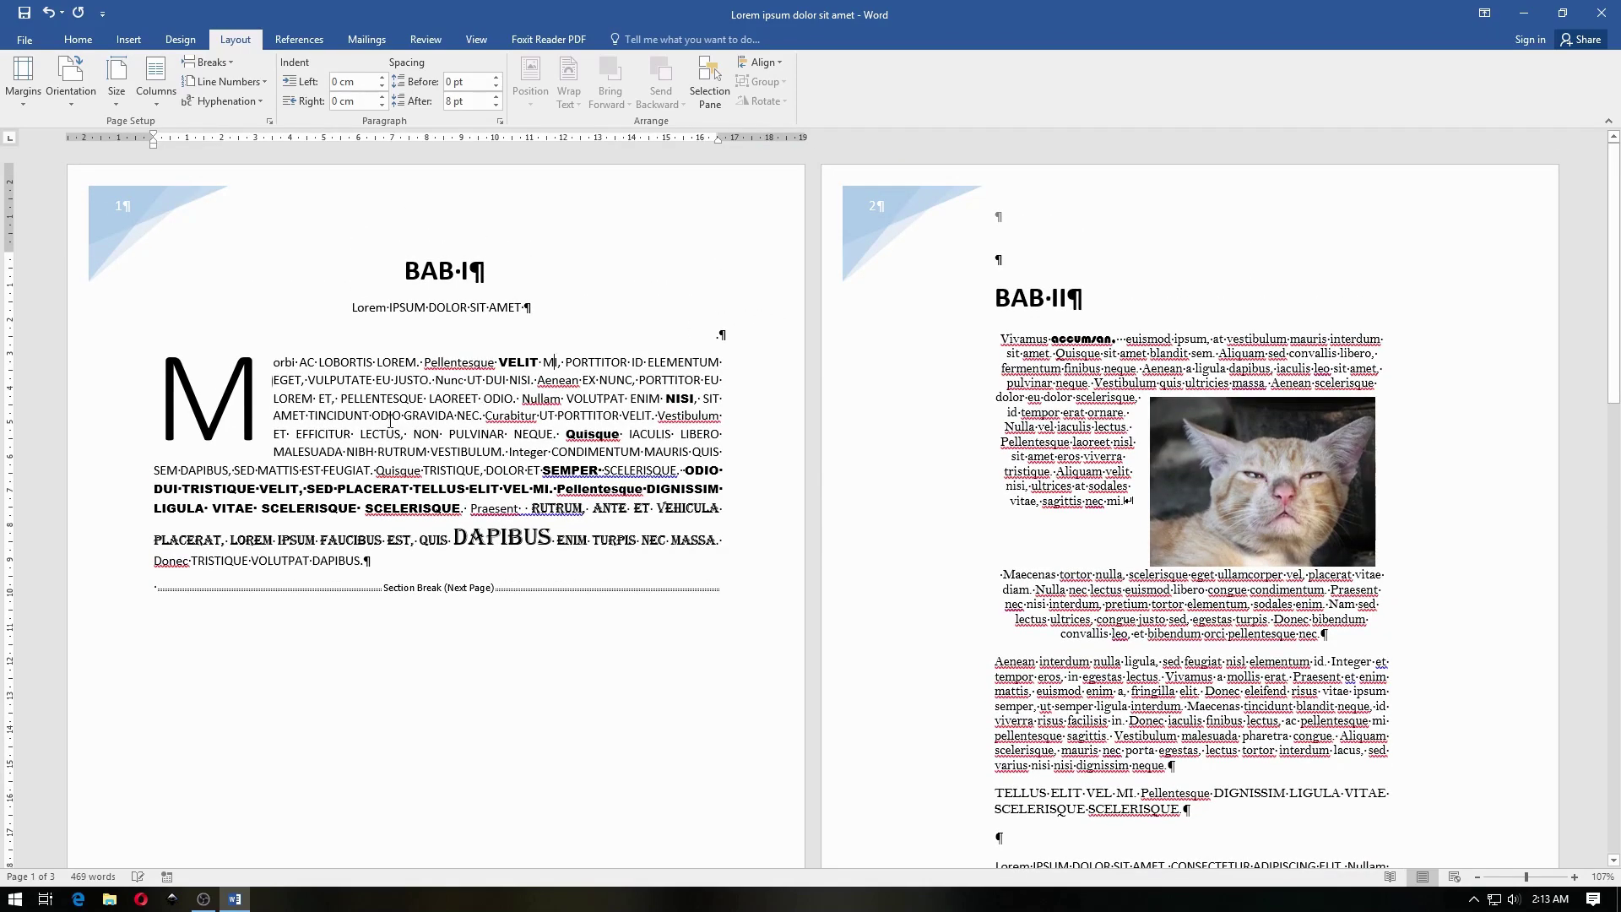
left_click(158, 590)
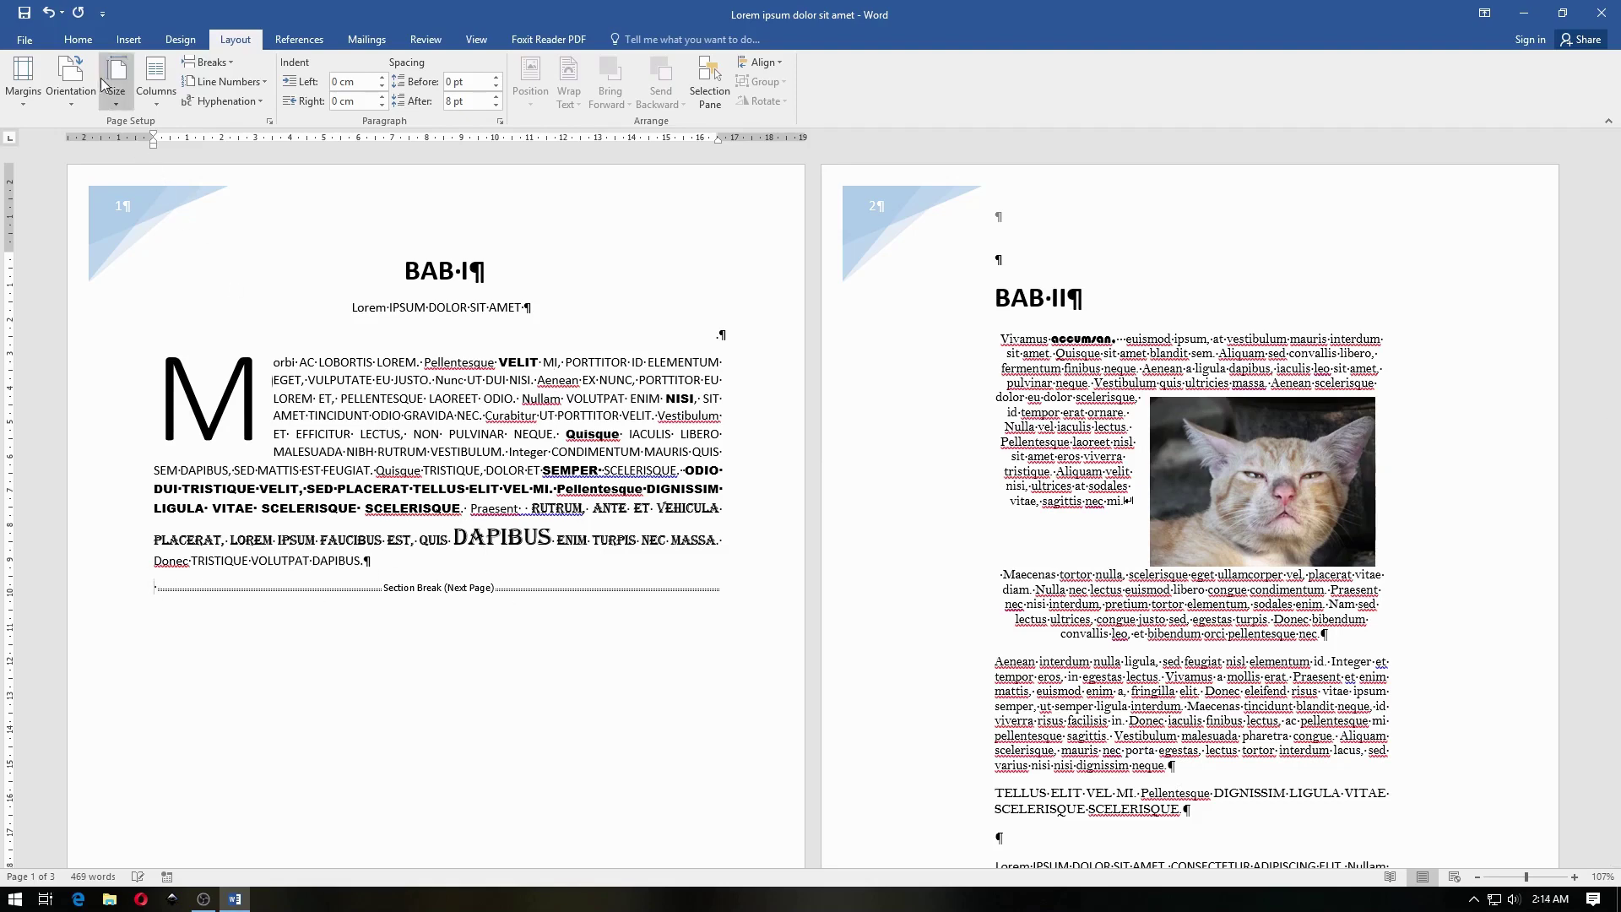
Insert a Page break before the section break and delete the Next Page section break.
left_click(210, 63)
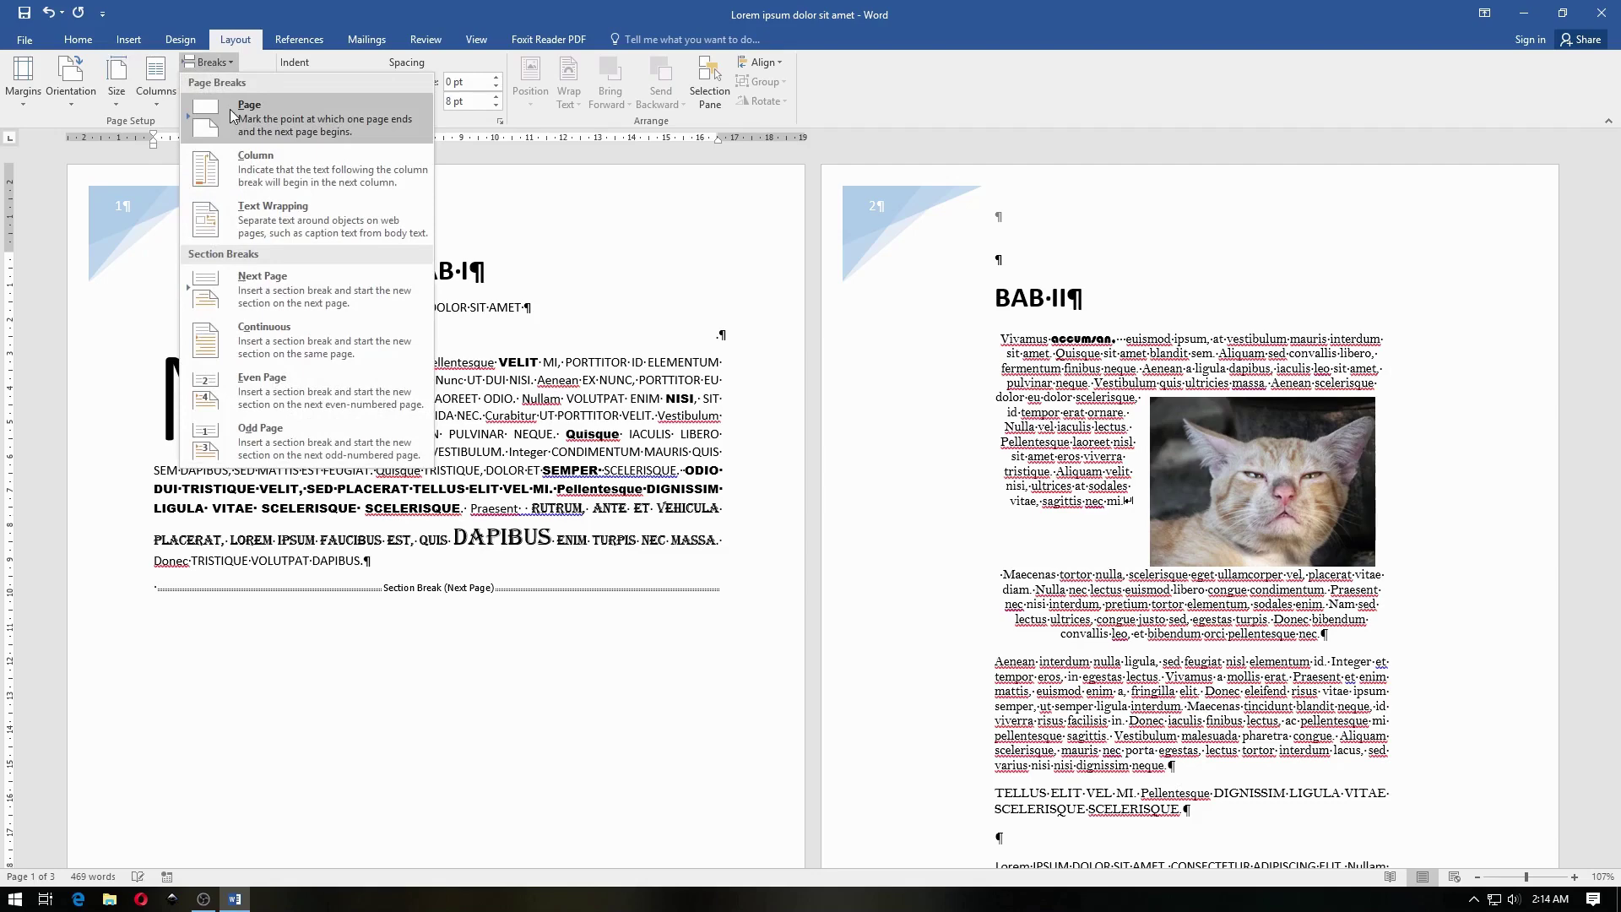
left_click(233, 116)
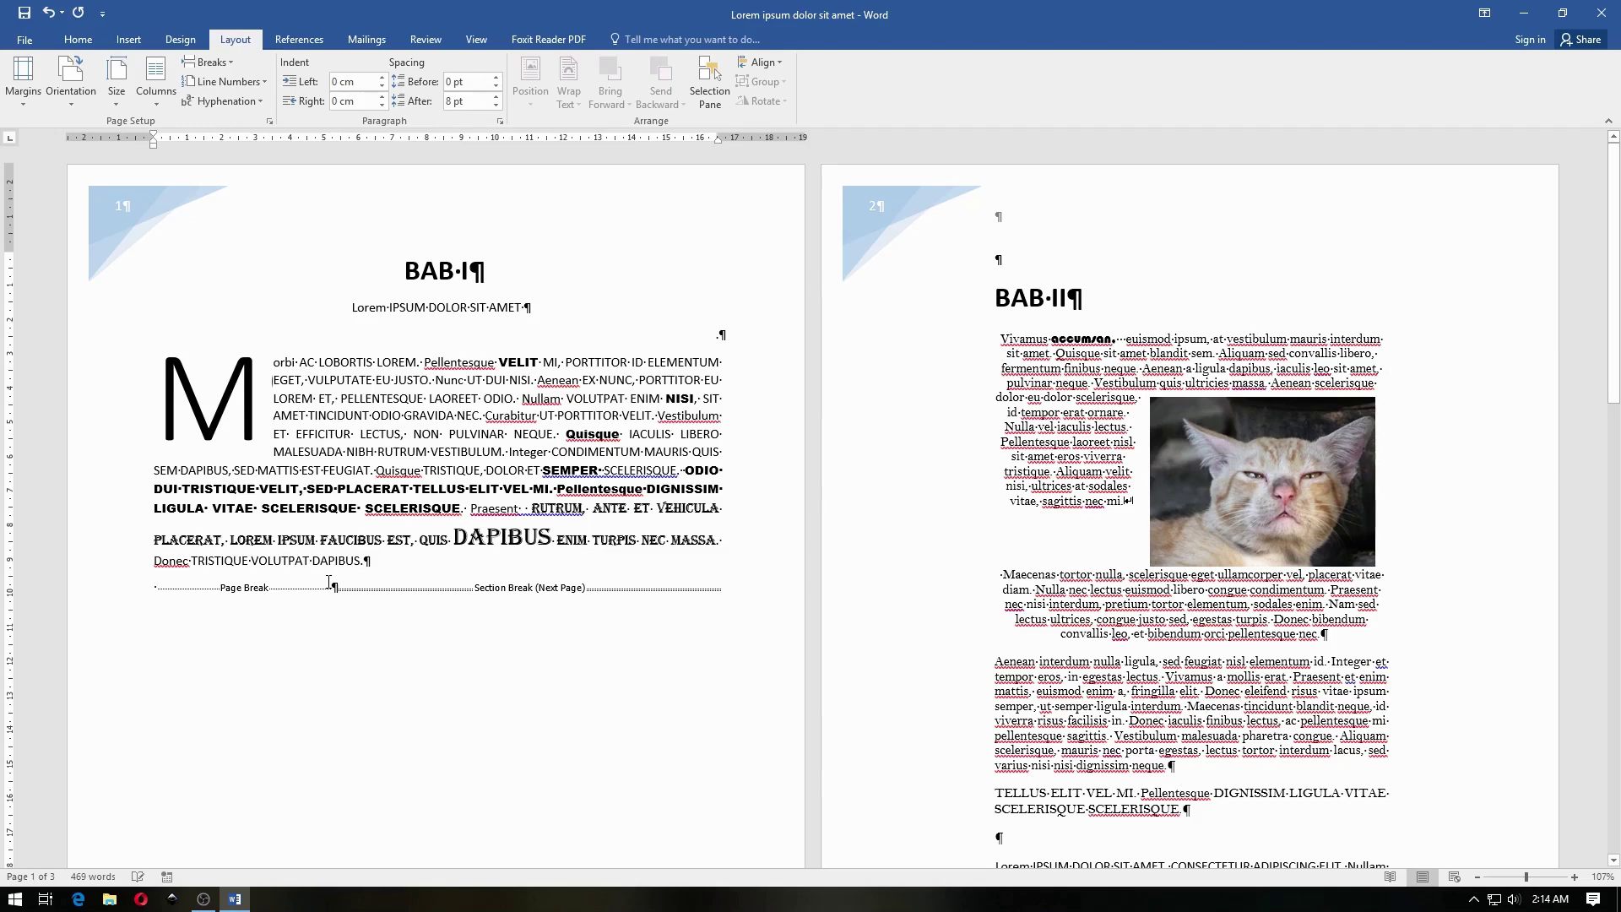
key("Delete")
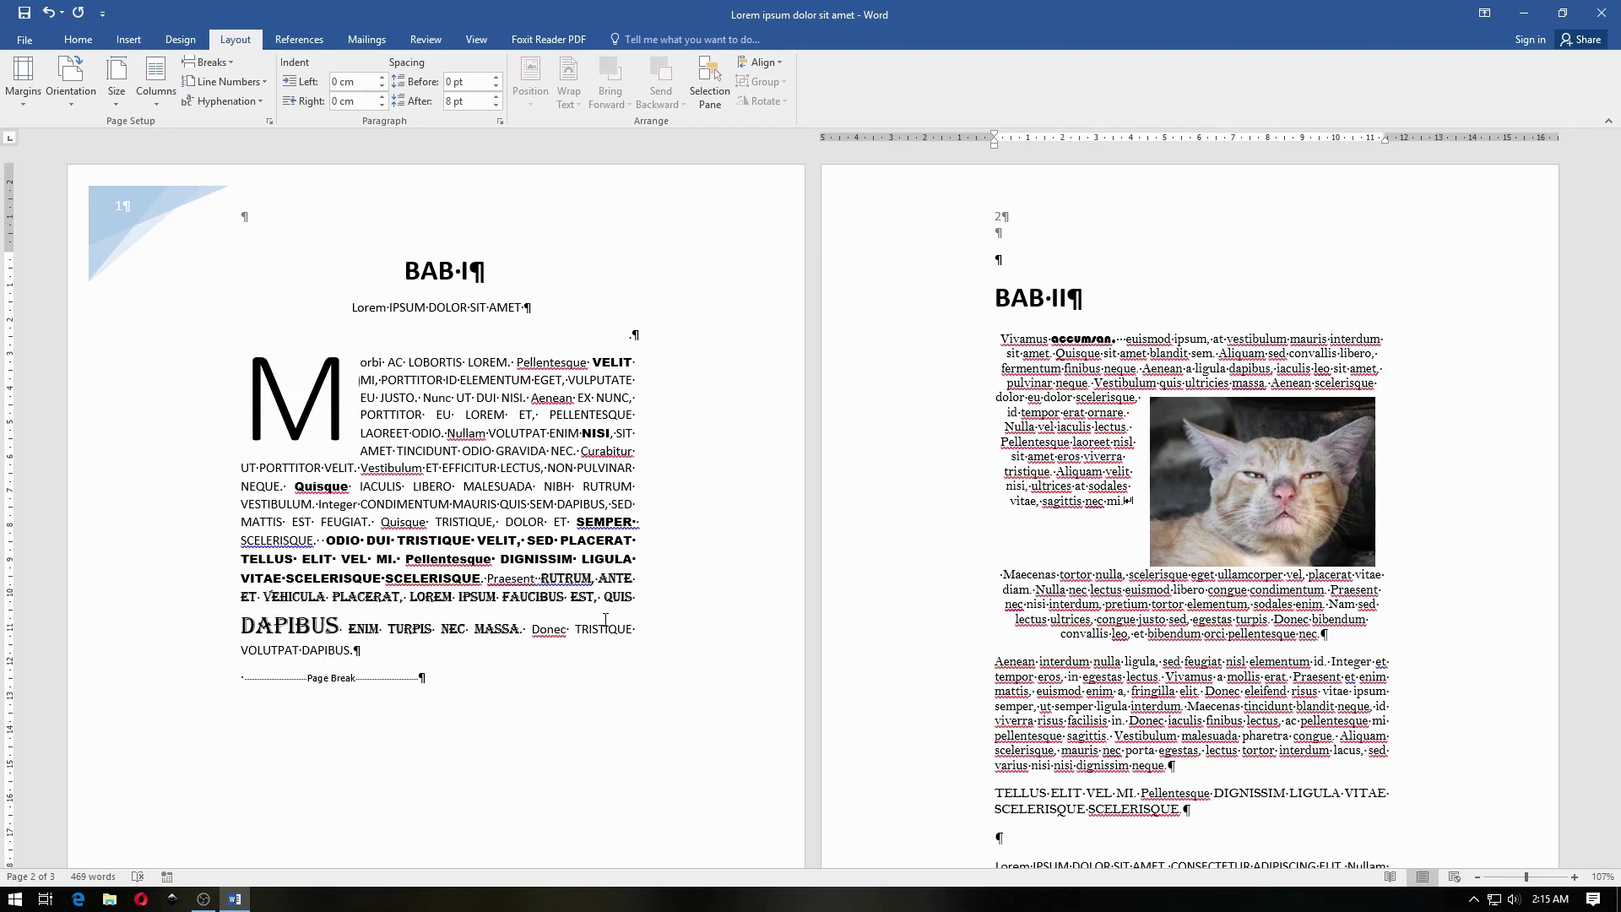
Place the cursor beside the page break at the end of page one.
left_click(478, 666)
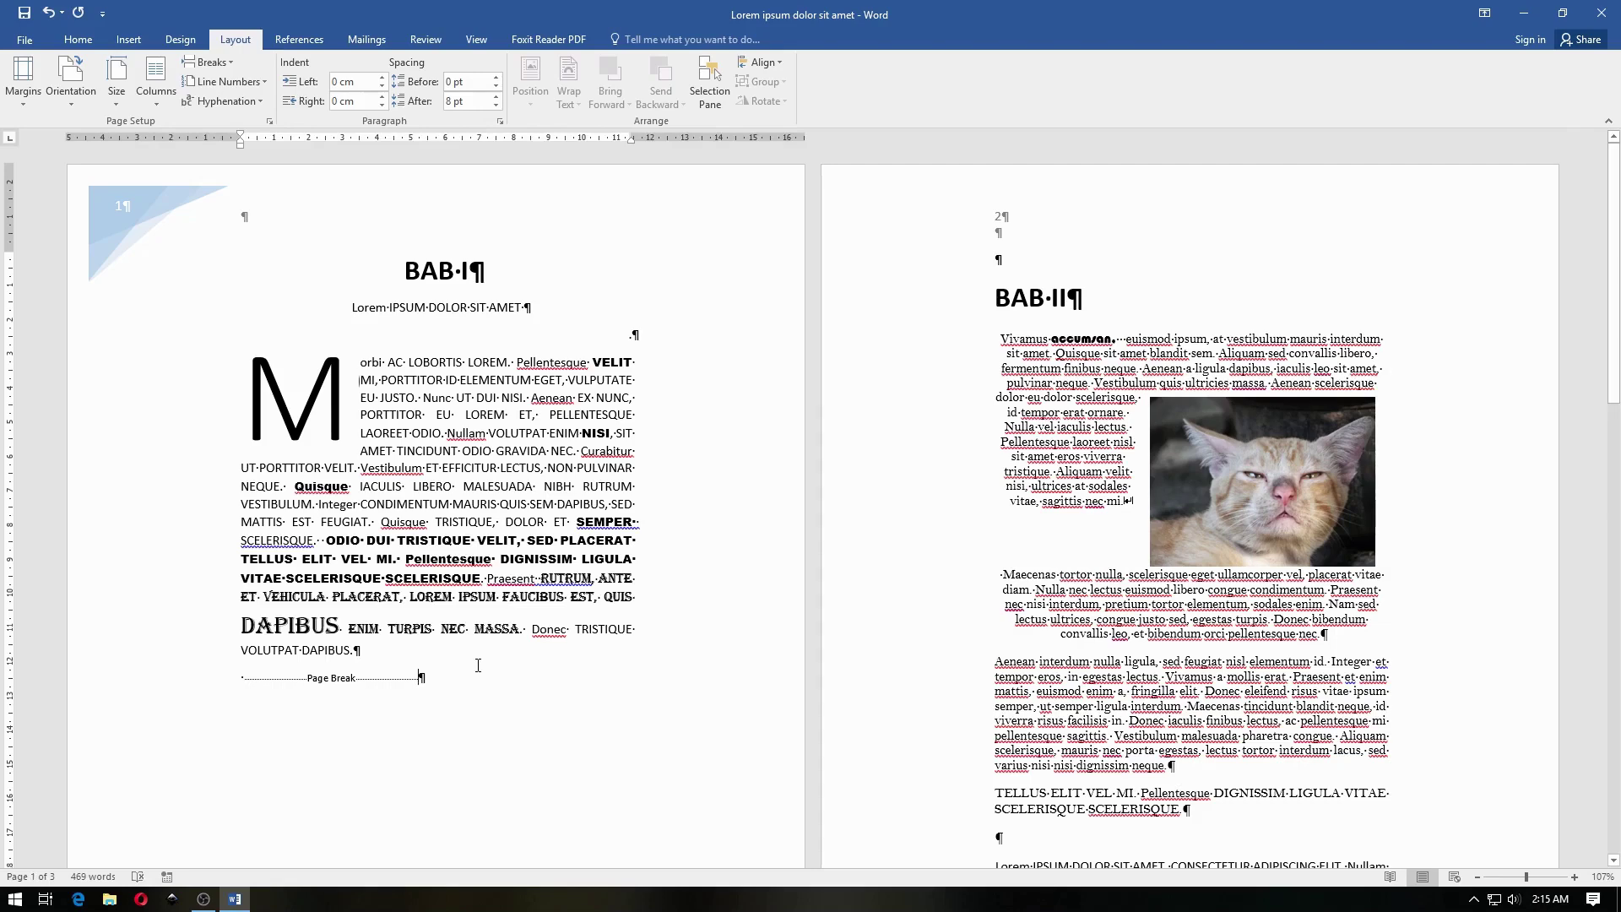
Delete the page break after DAPIBUS and apply Normal margins to the document.
key("Delete")
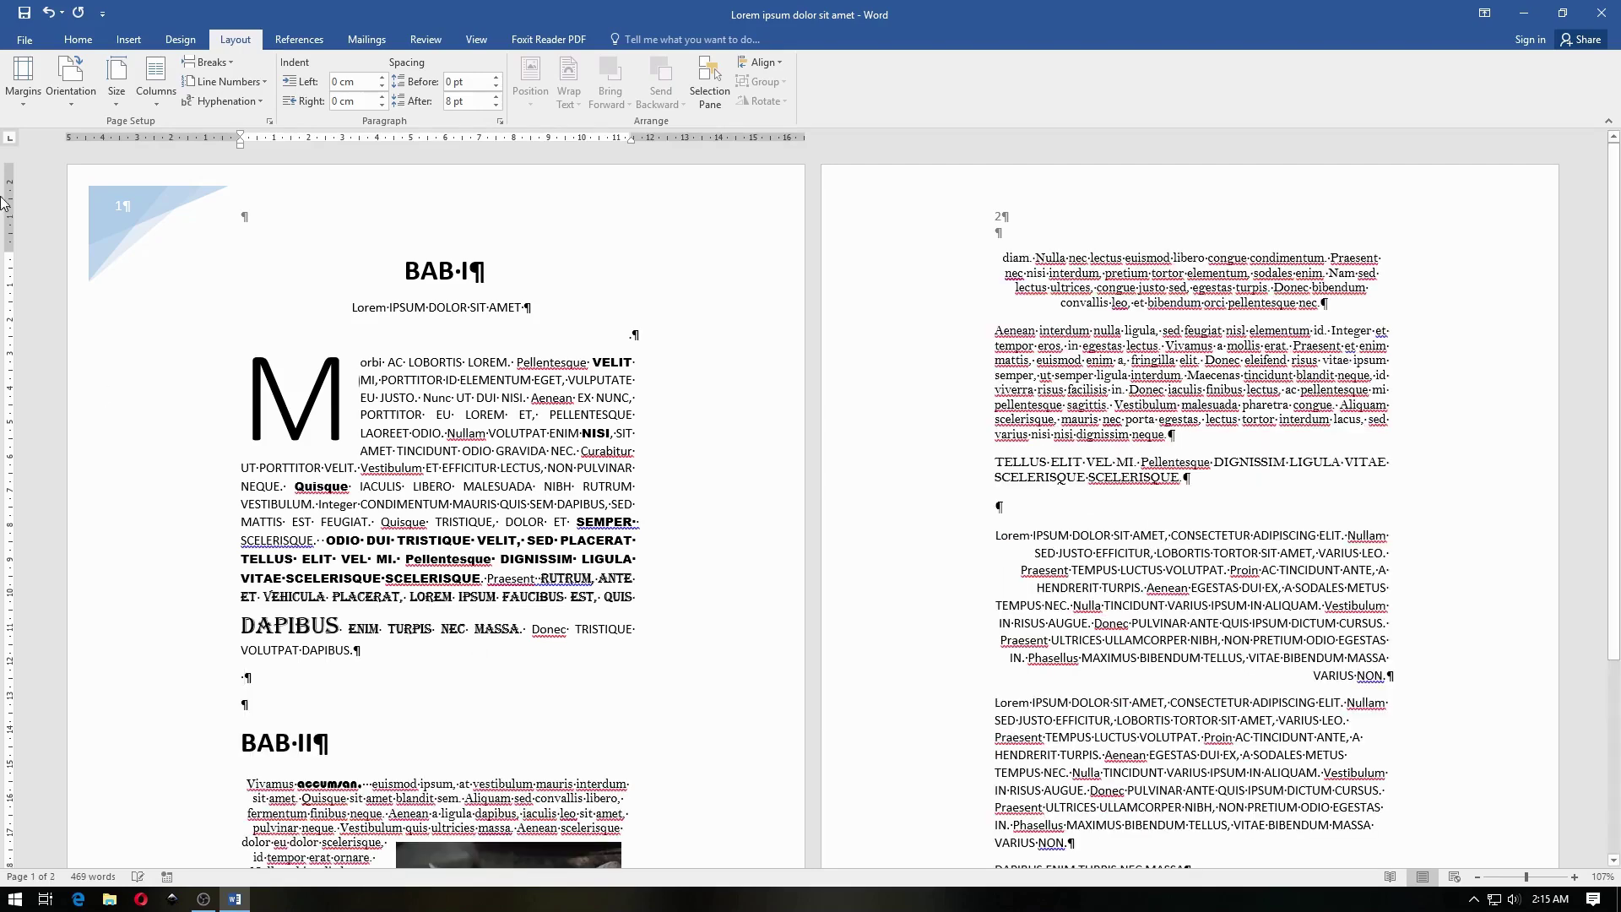
left_click(156, 84)
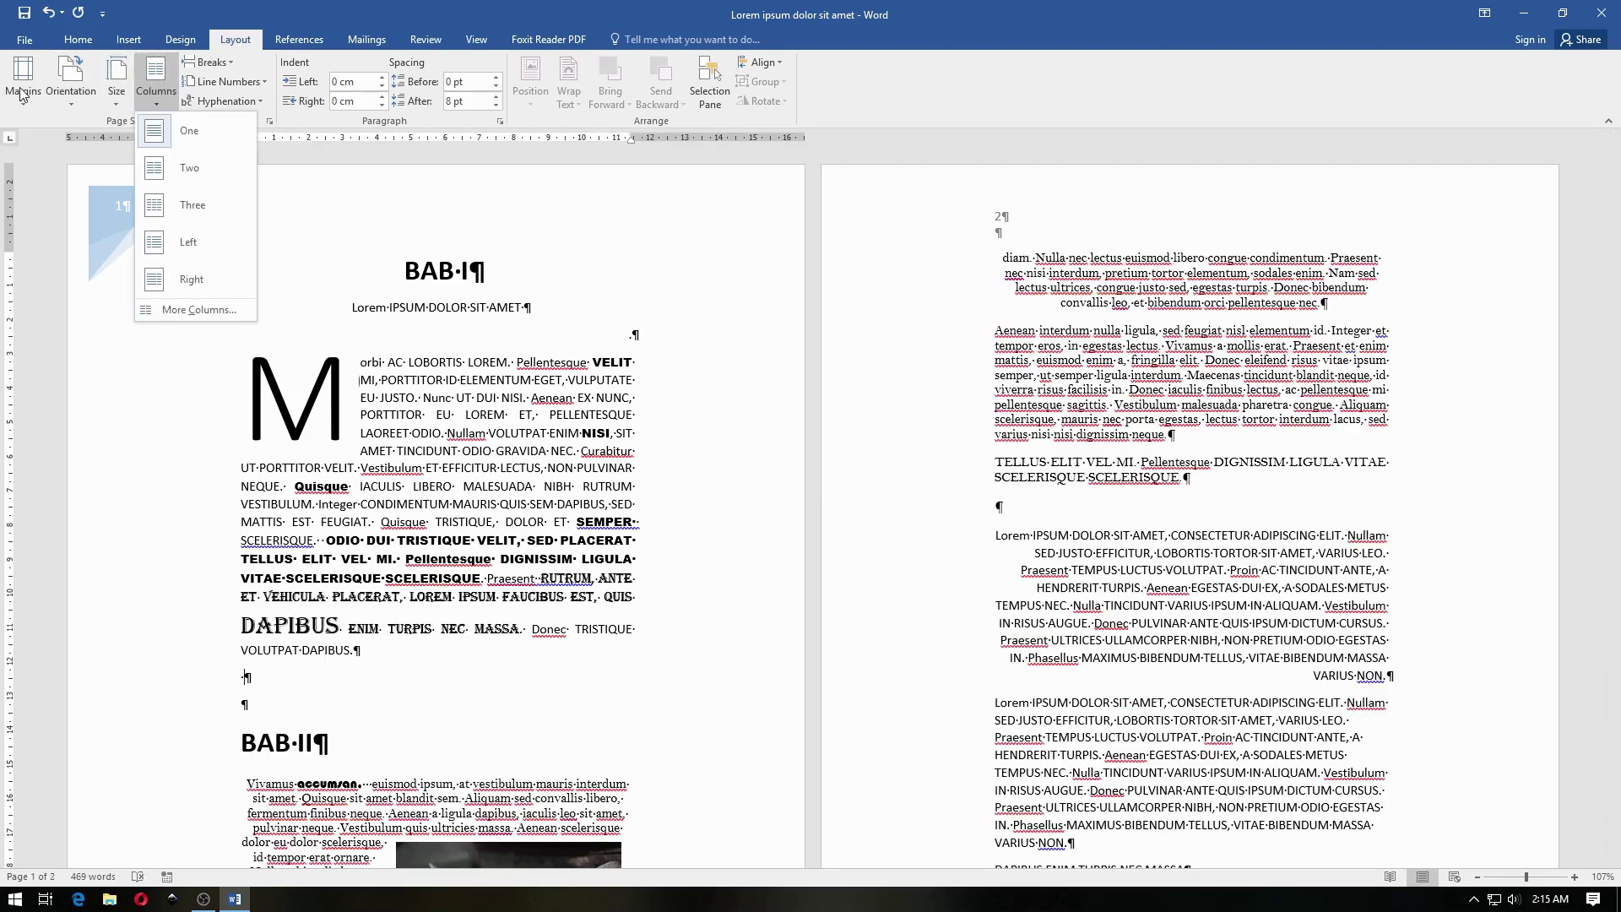
left_click(23, 84)
left_click(59, 174)
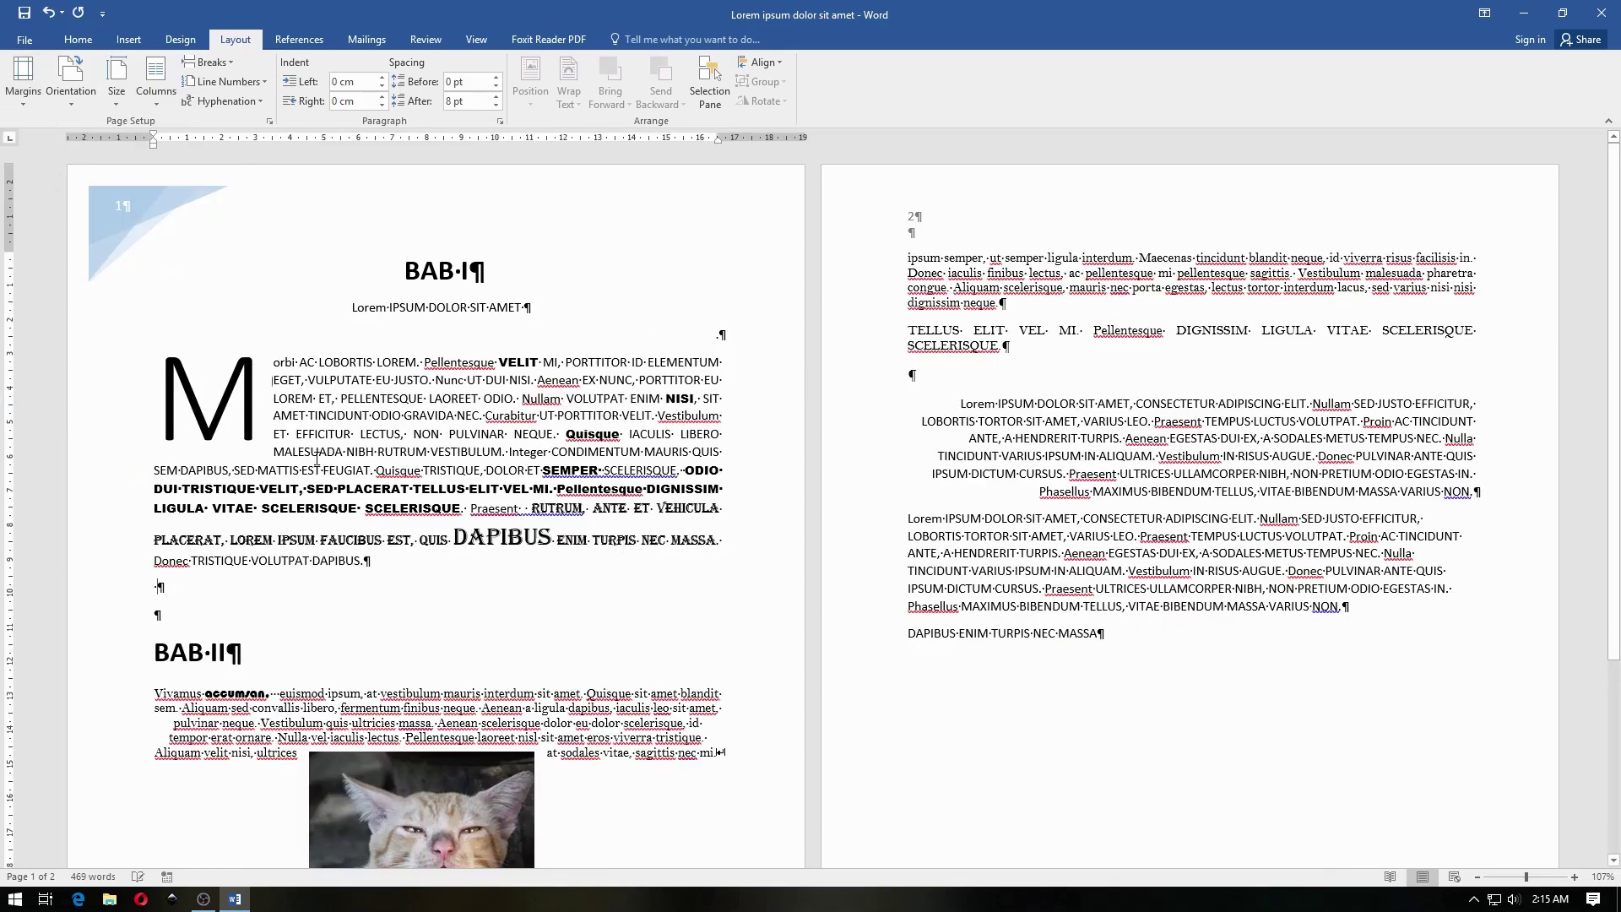
Delete the cat picture and put the cursor on the empty line above BAB II.
scroll(361, 717, "down", 3)
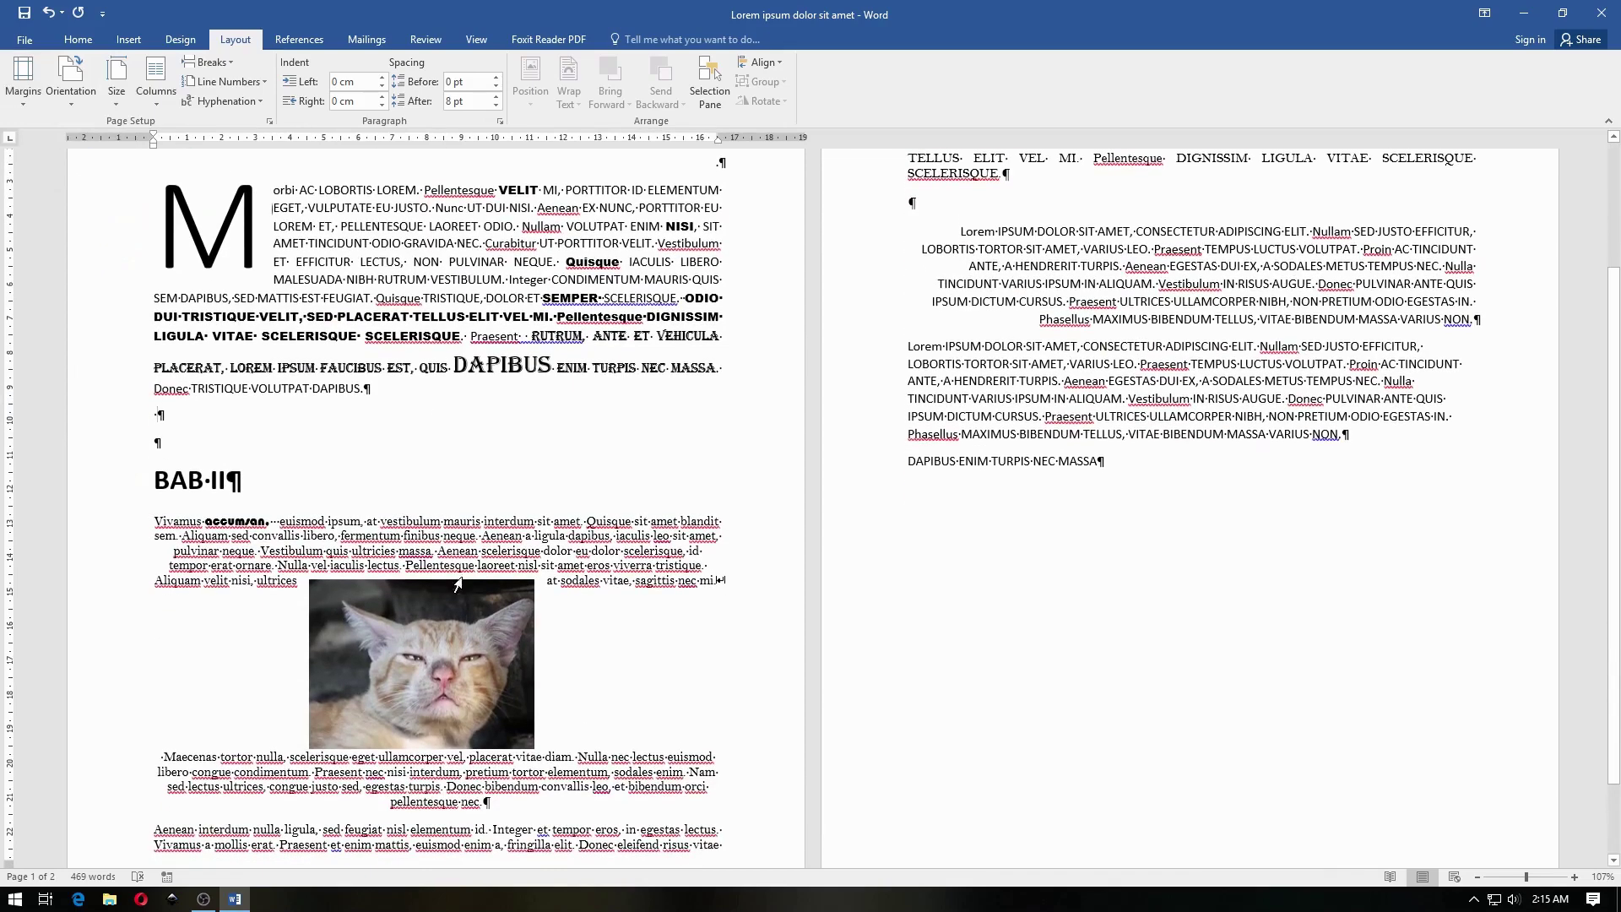
left_click(370, 706)
key("Delete")
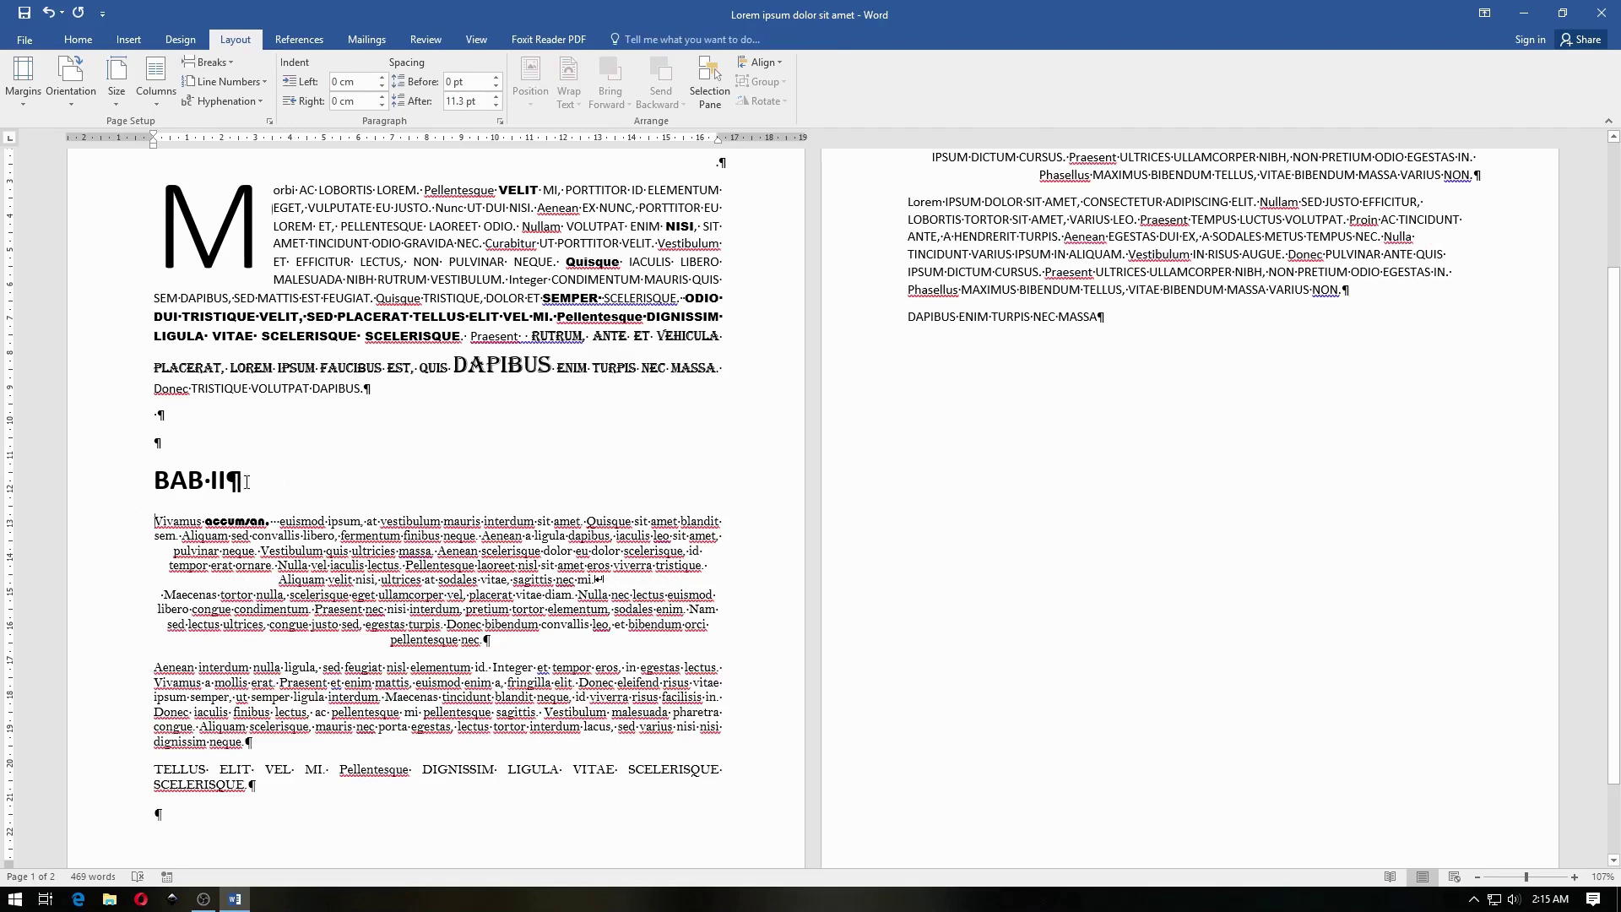
left_click(190, 447)
Type a 'BAB I' heading above BAB II, making it bold and 28 pt.
key("alt+h")
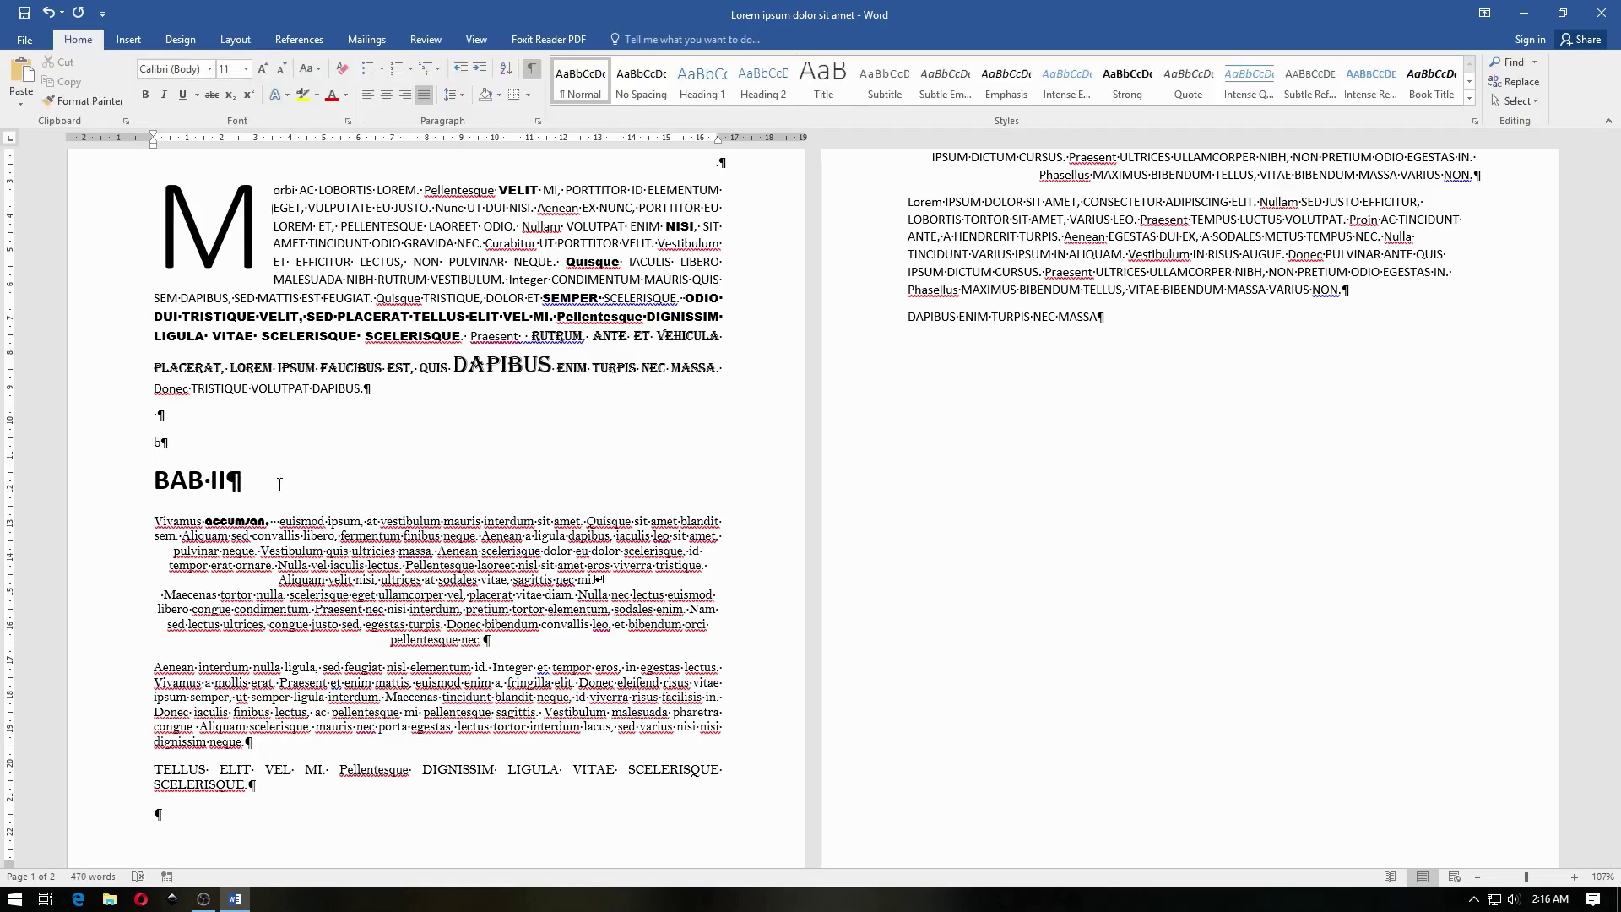
type("BAB I")
triple_click(195, 434)
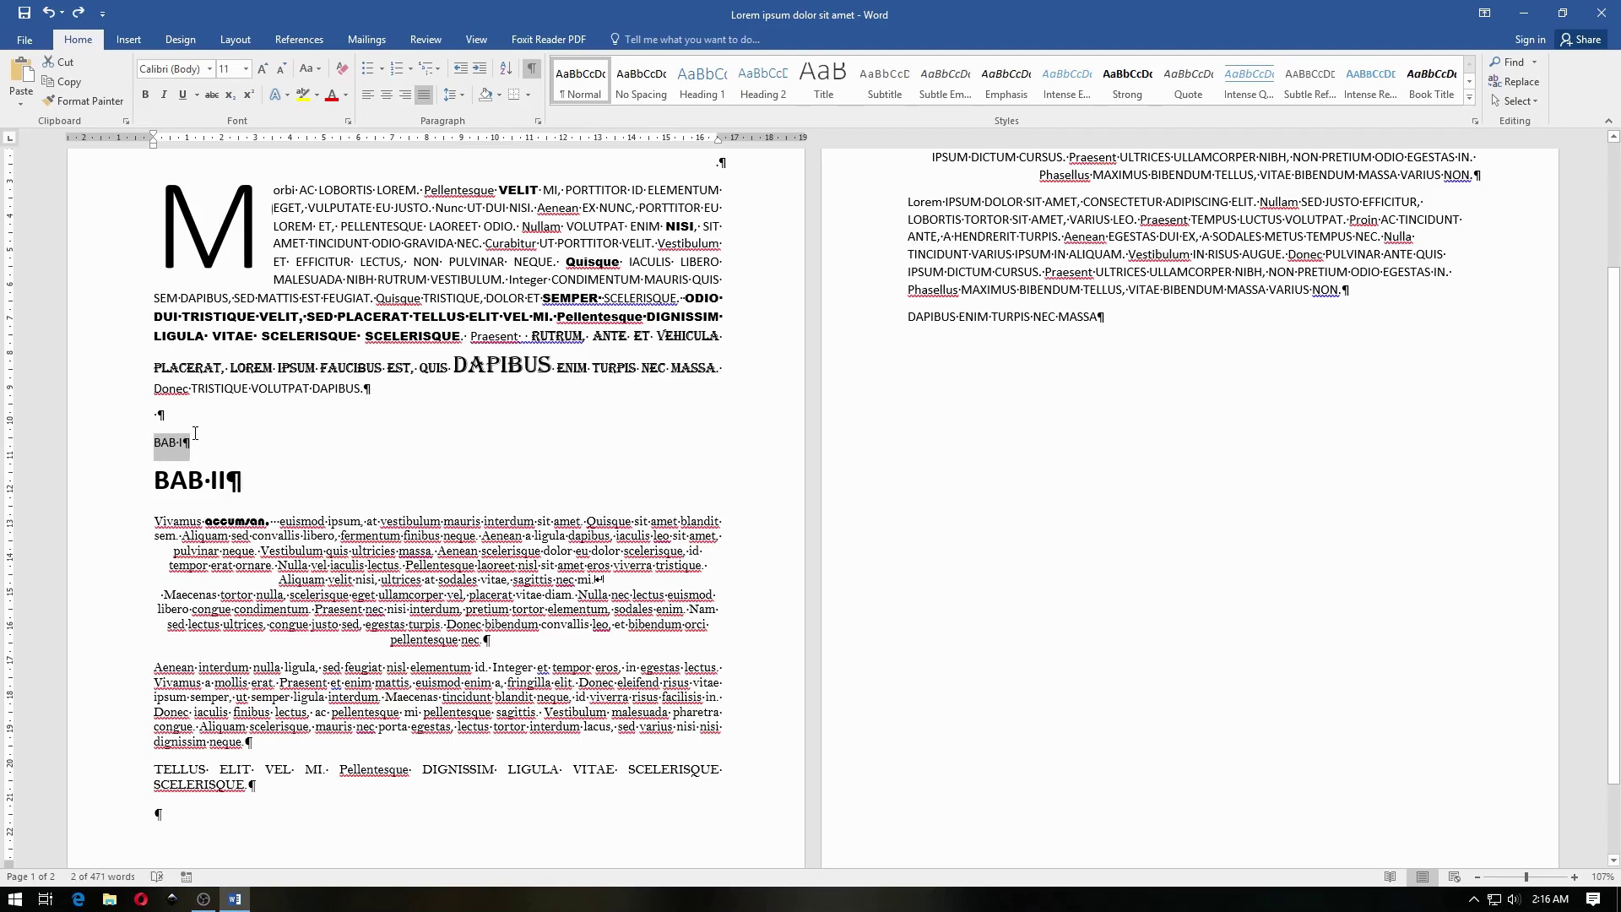
key("ctrl+b")
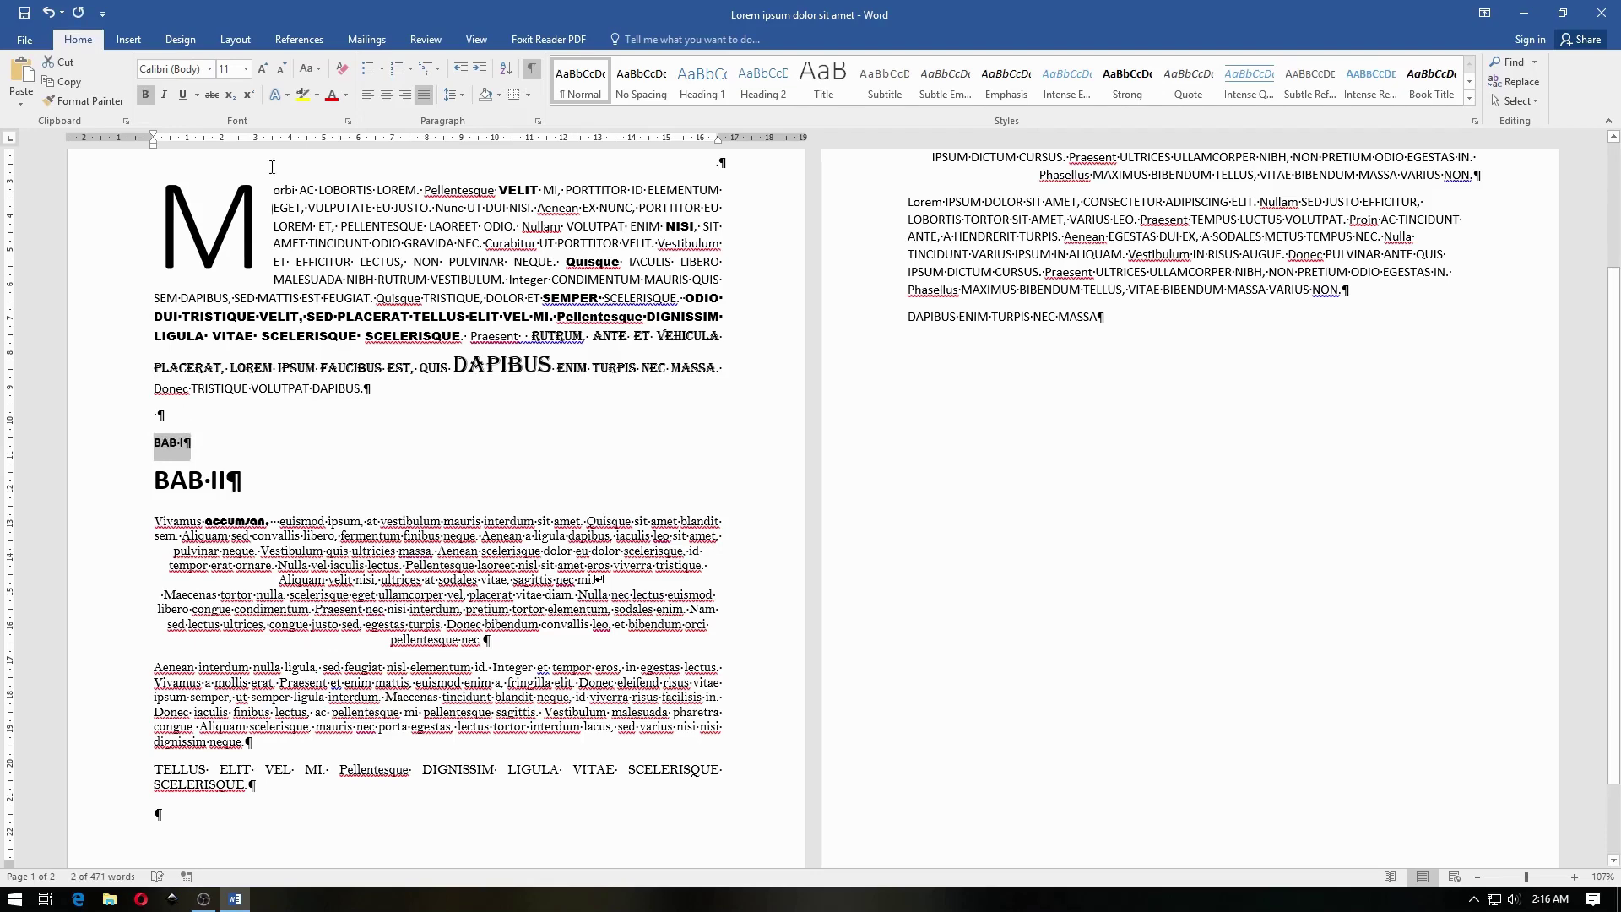
left_click(246, 69)
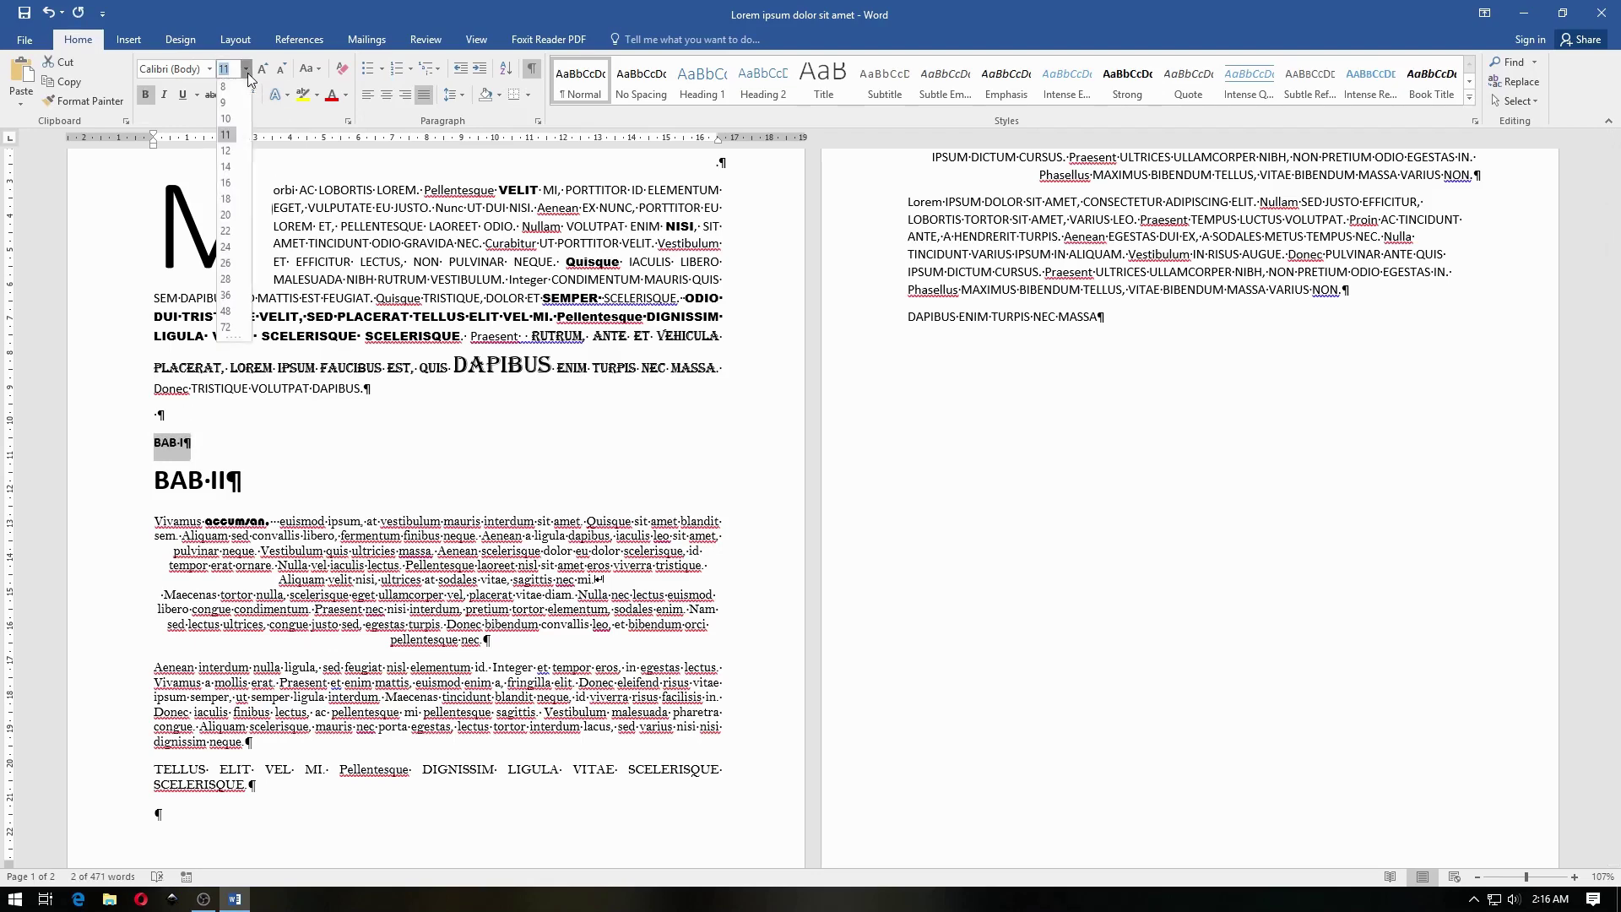
left_click(228, 280)
left_click(244, 469)
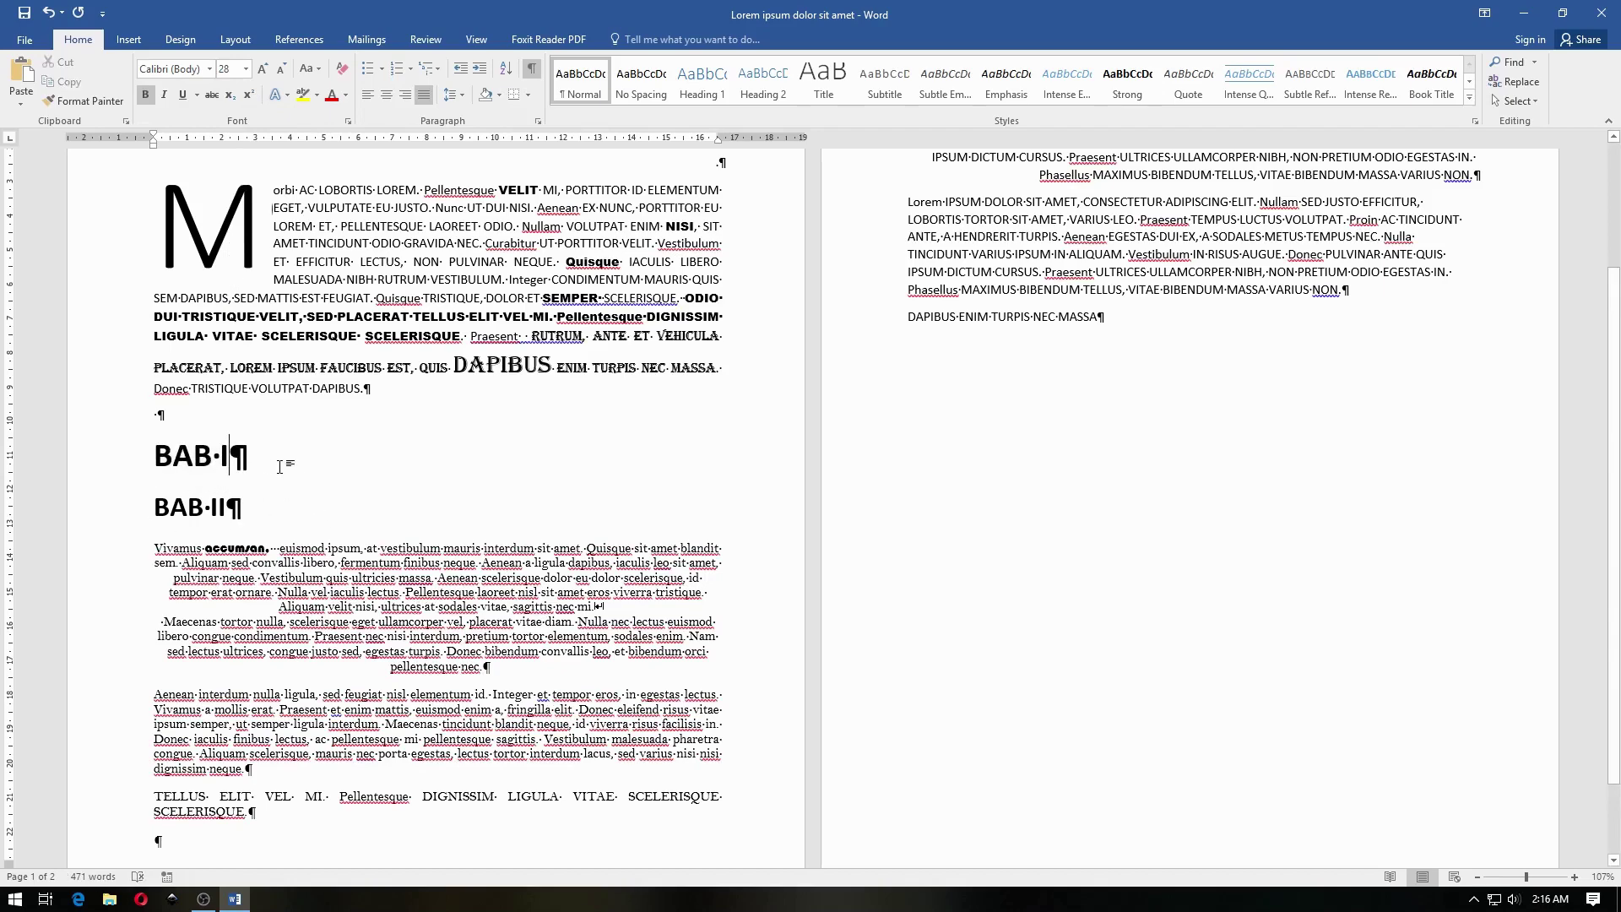
scroll(308, 467, "up", 2)
scroll(272, 369, "down", 3)
scroll(283, 474, "up", 3)
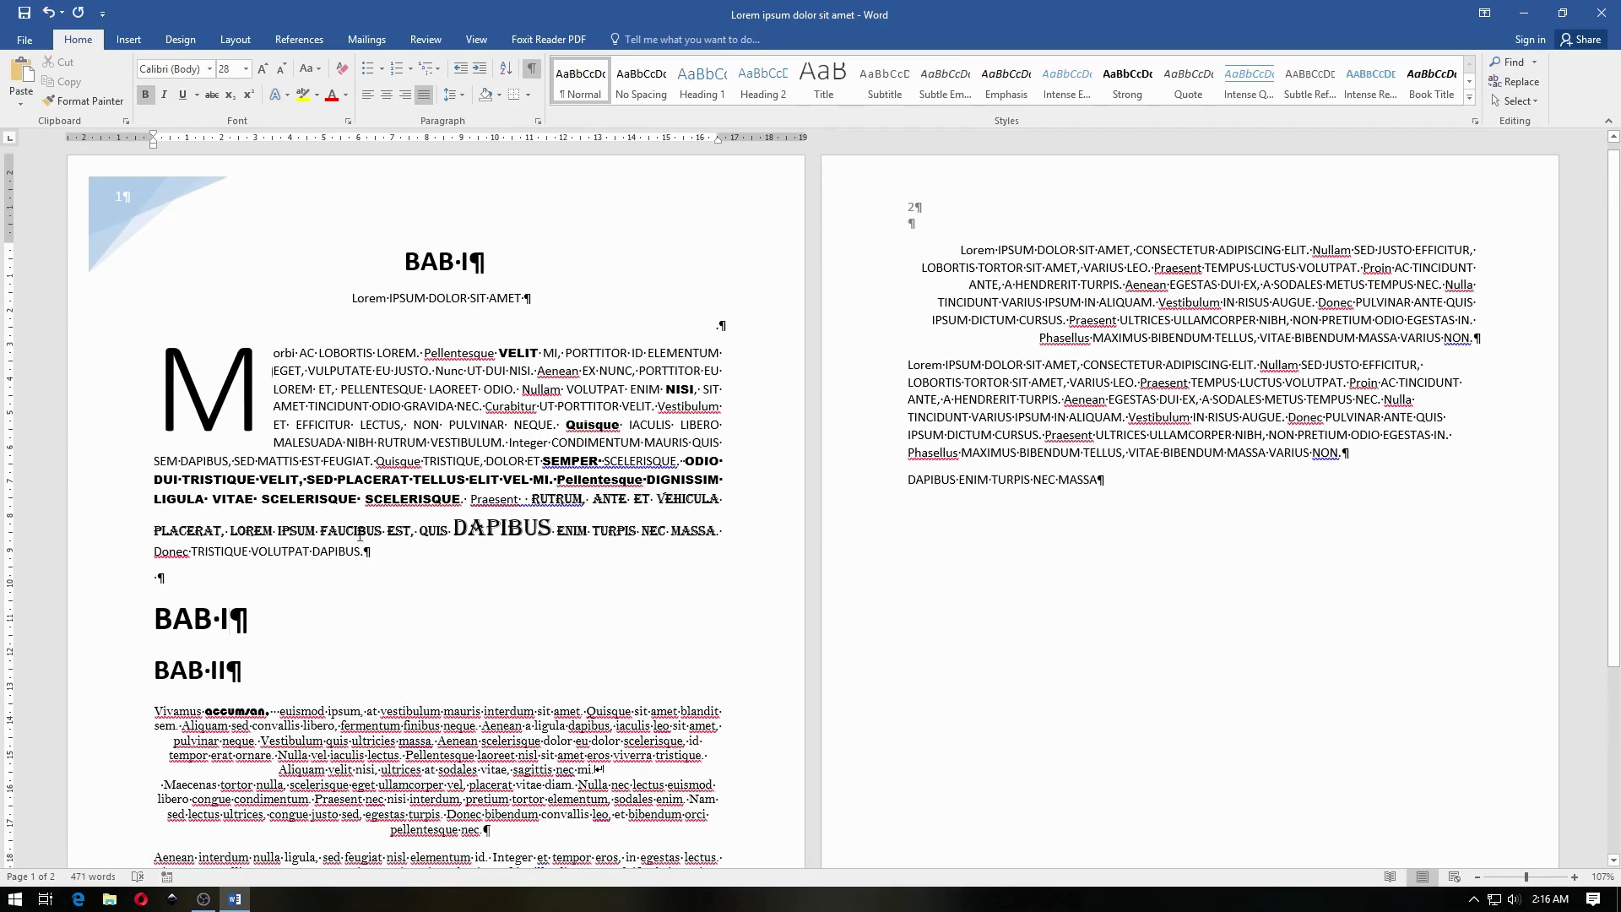
scroll(364, 510, "down", 1)
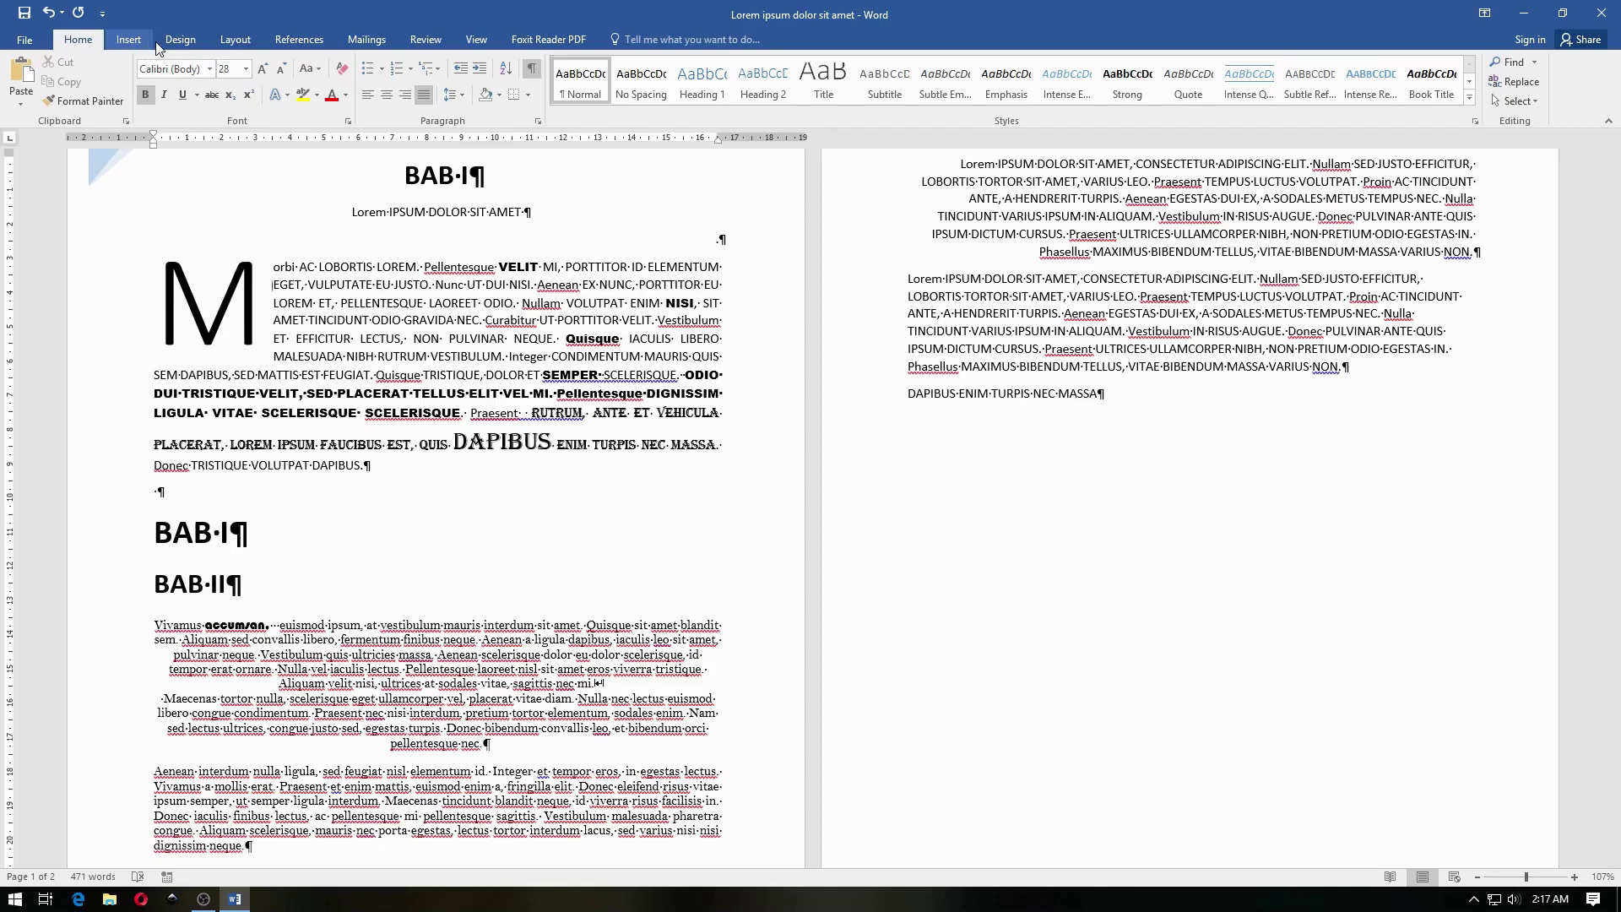
Apply the Two preset from Layout > Columns to the document text.
left_click(238, 40)
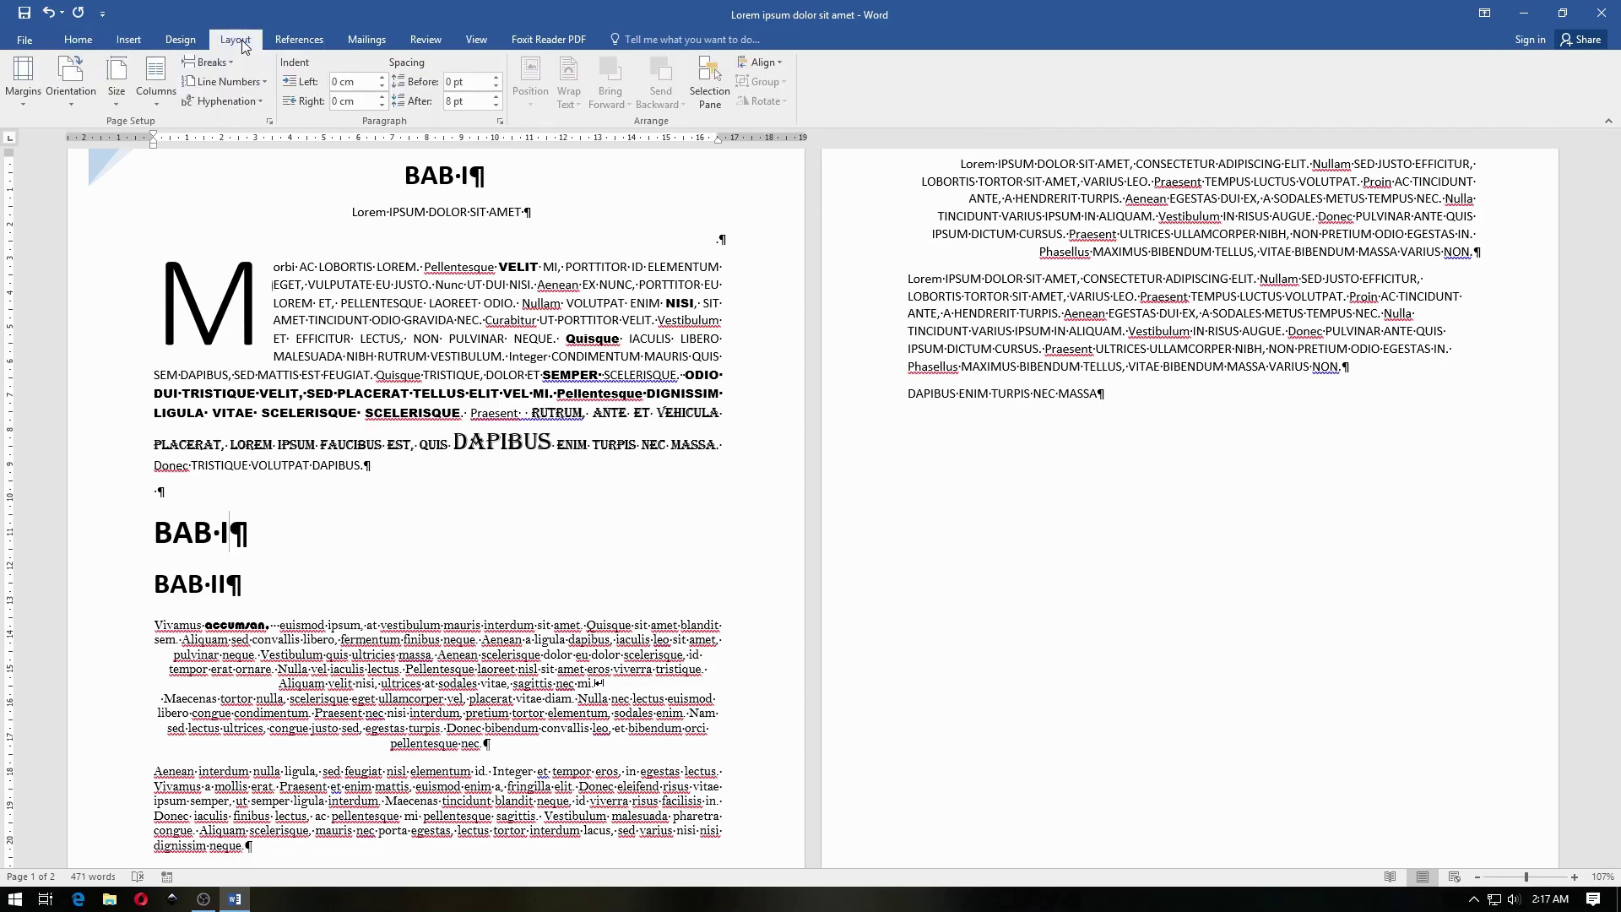
left_click(166, 100)
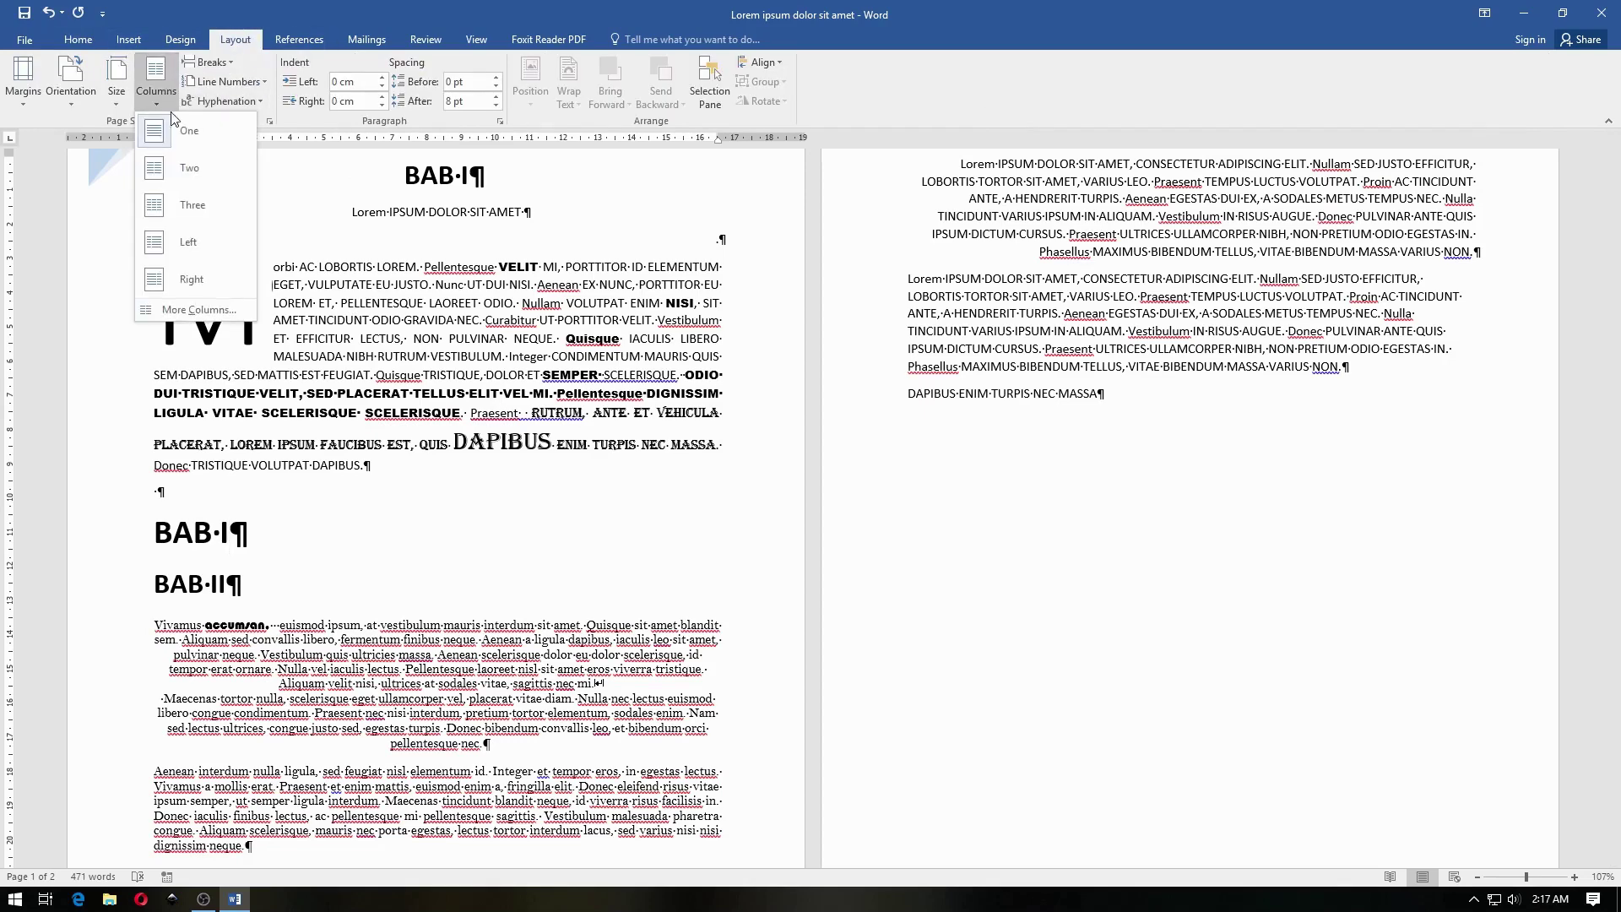
left_click(185, 169)
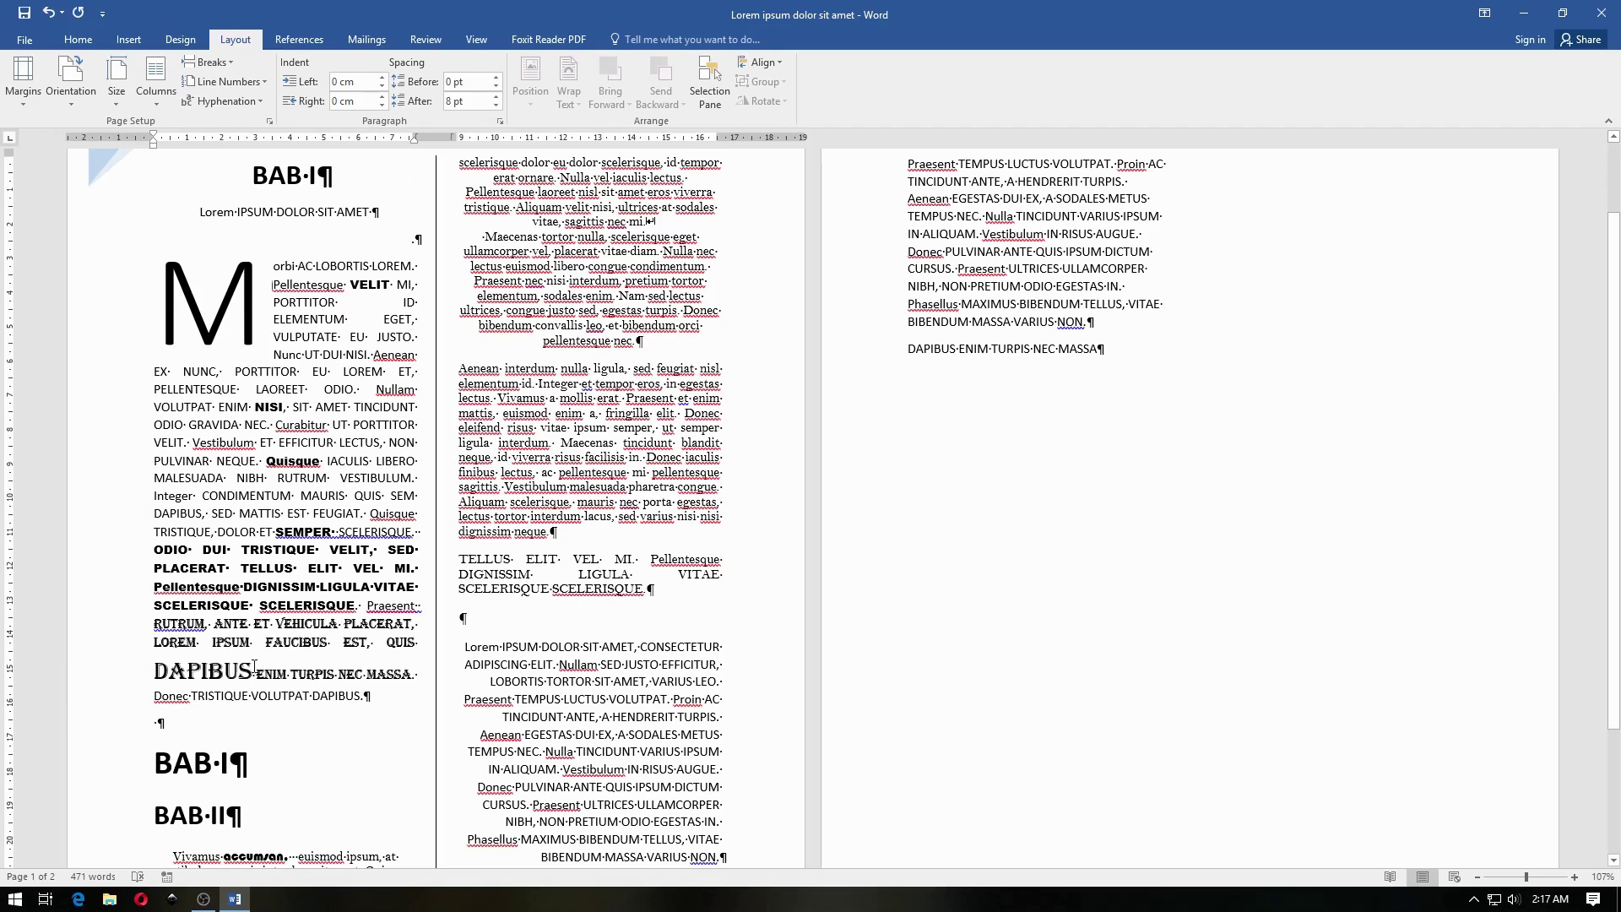
Undo a trial Continuous section break and insert a Column break after BAB I instead.
left_click(209, 62)
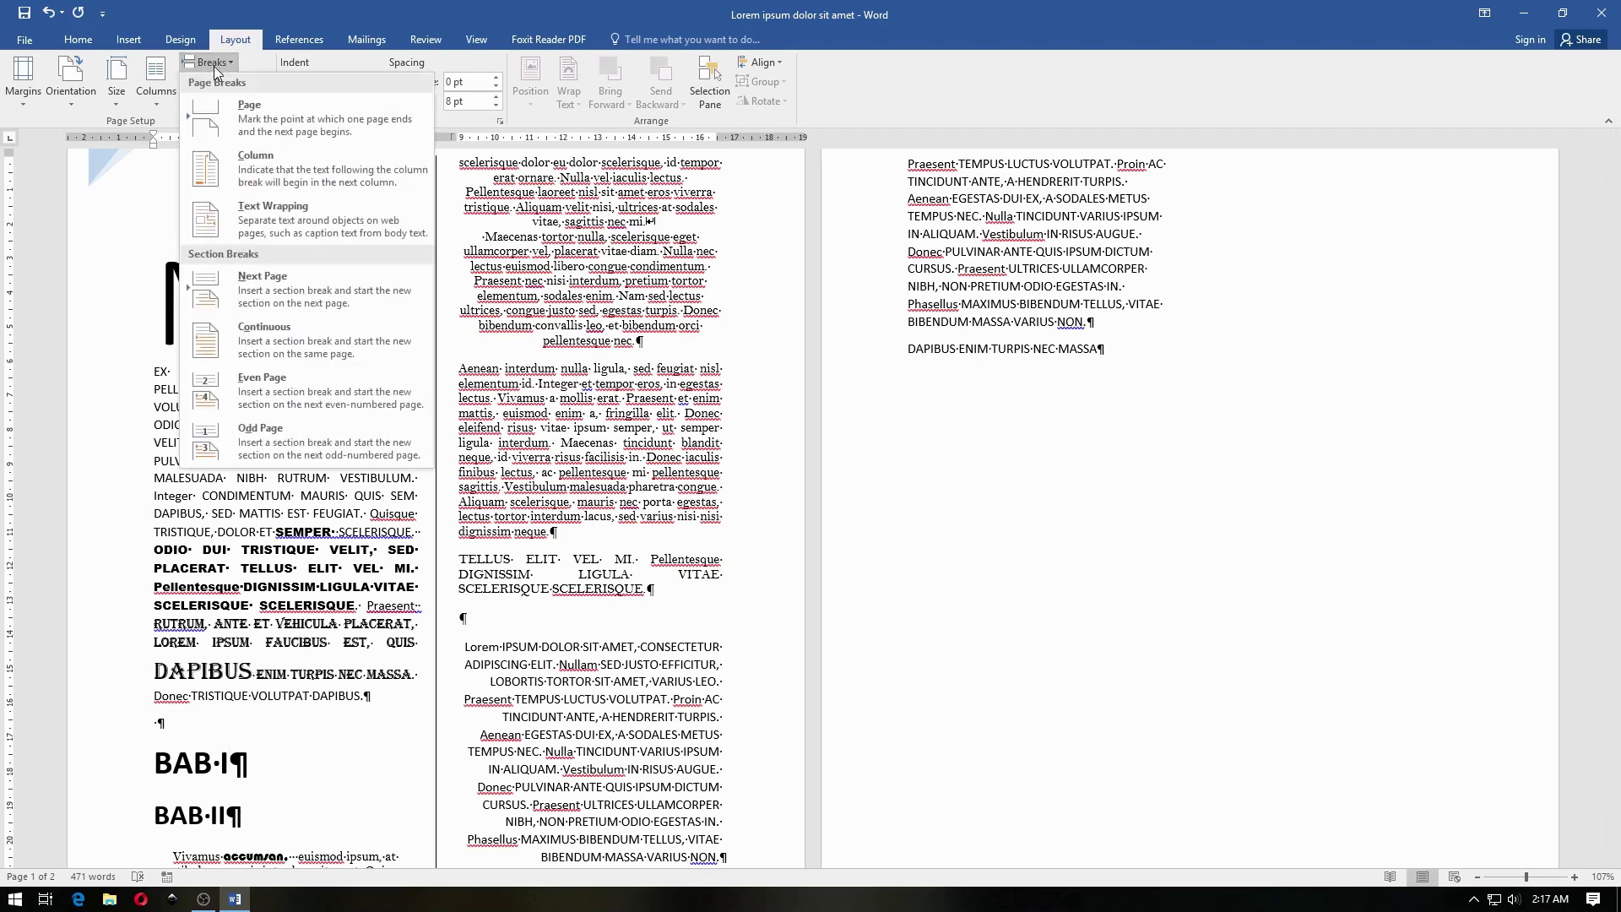
left_click(329, 338)
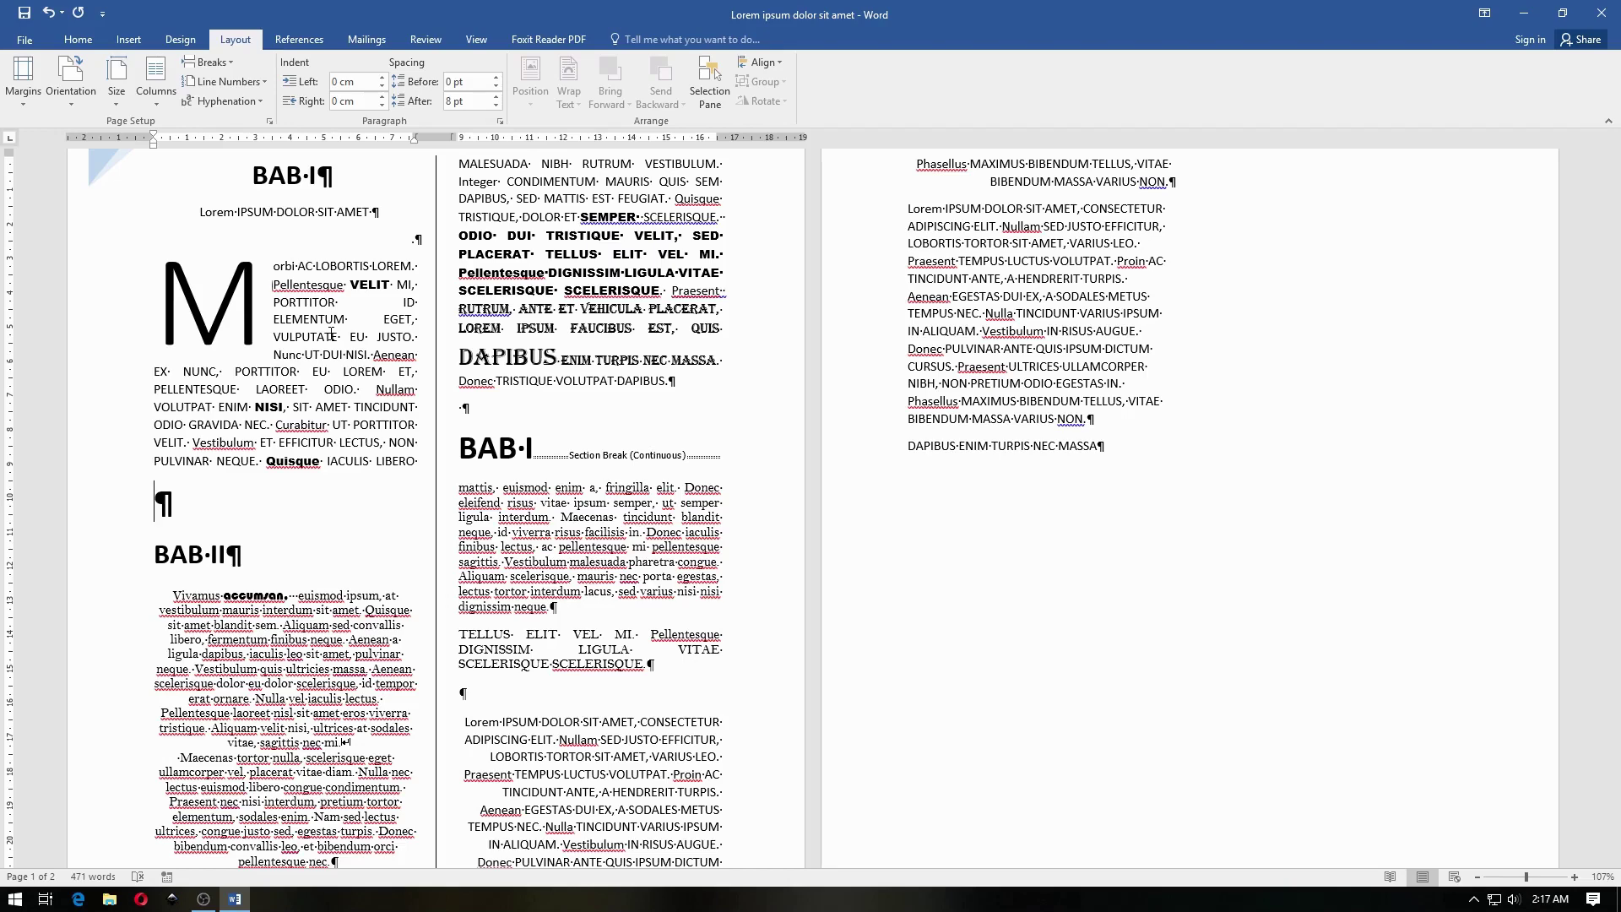
key("ctrl+z")
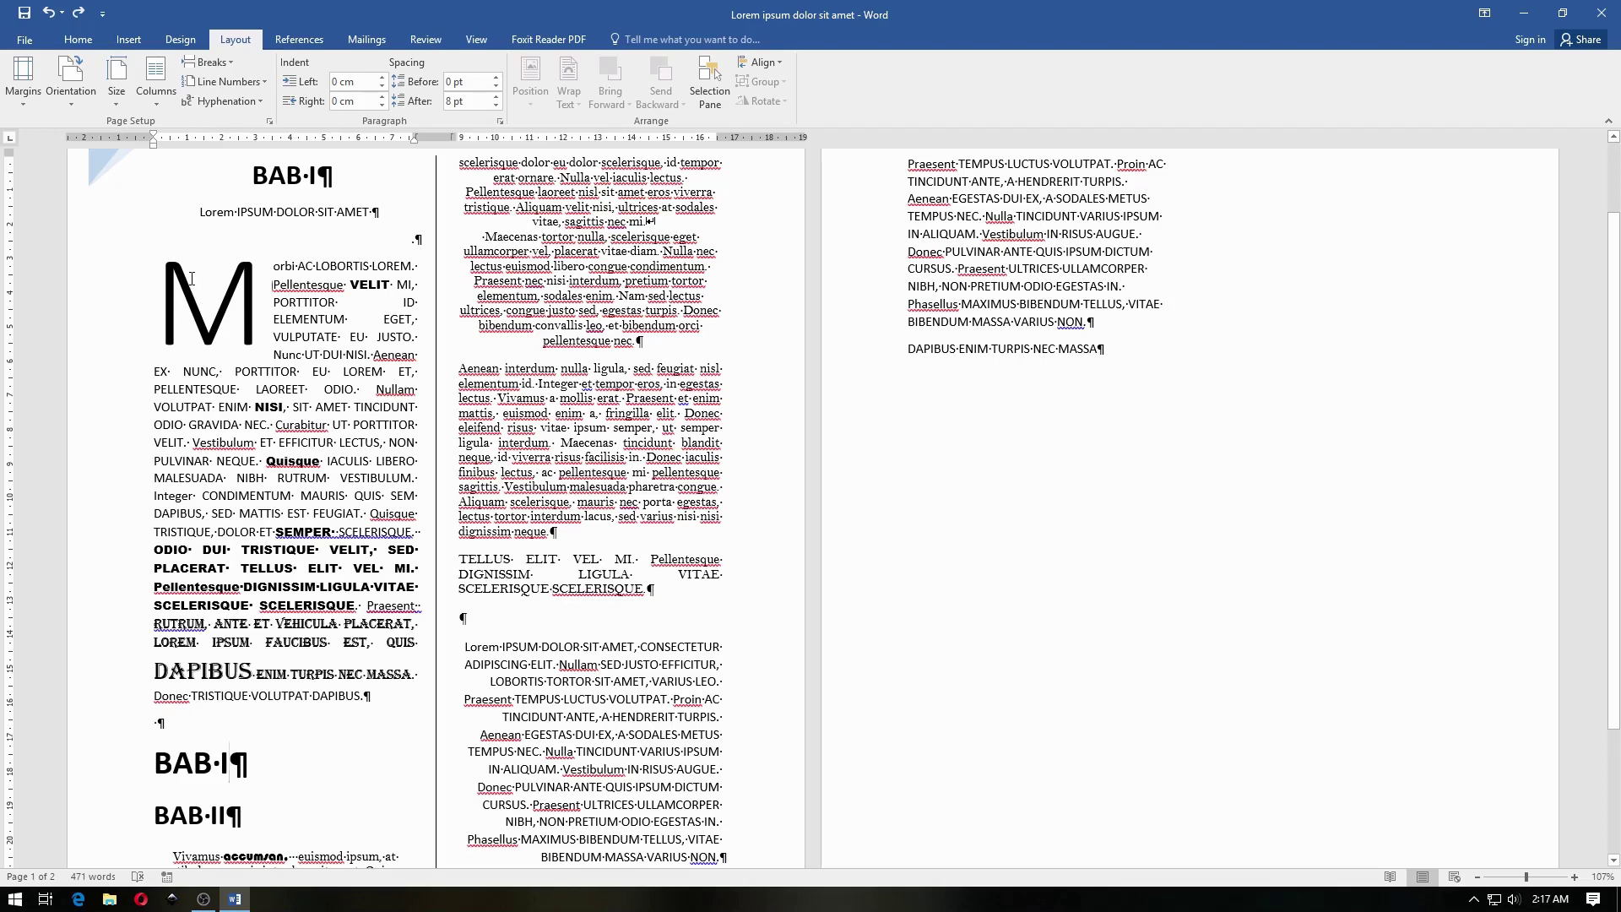
left_click(207, 62)
left_click(237, 161)
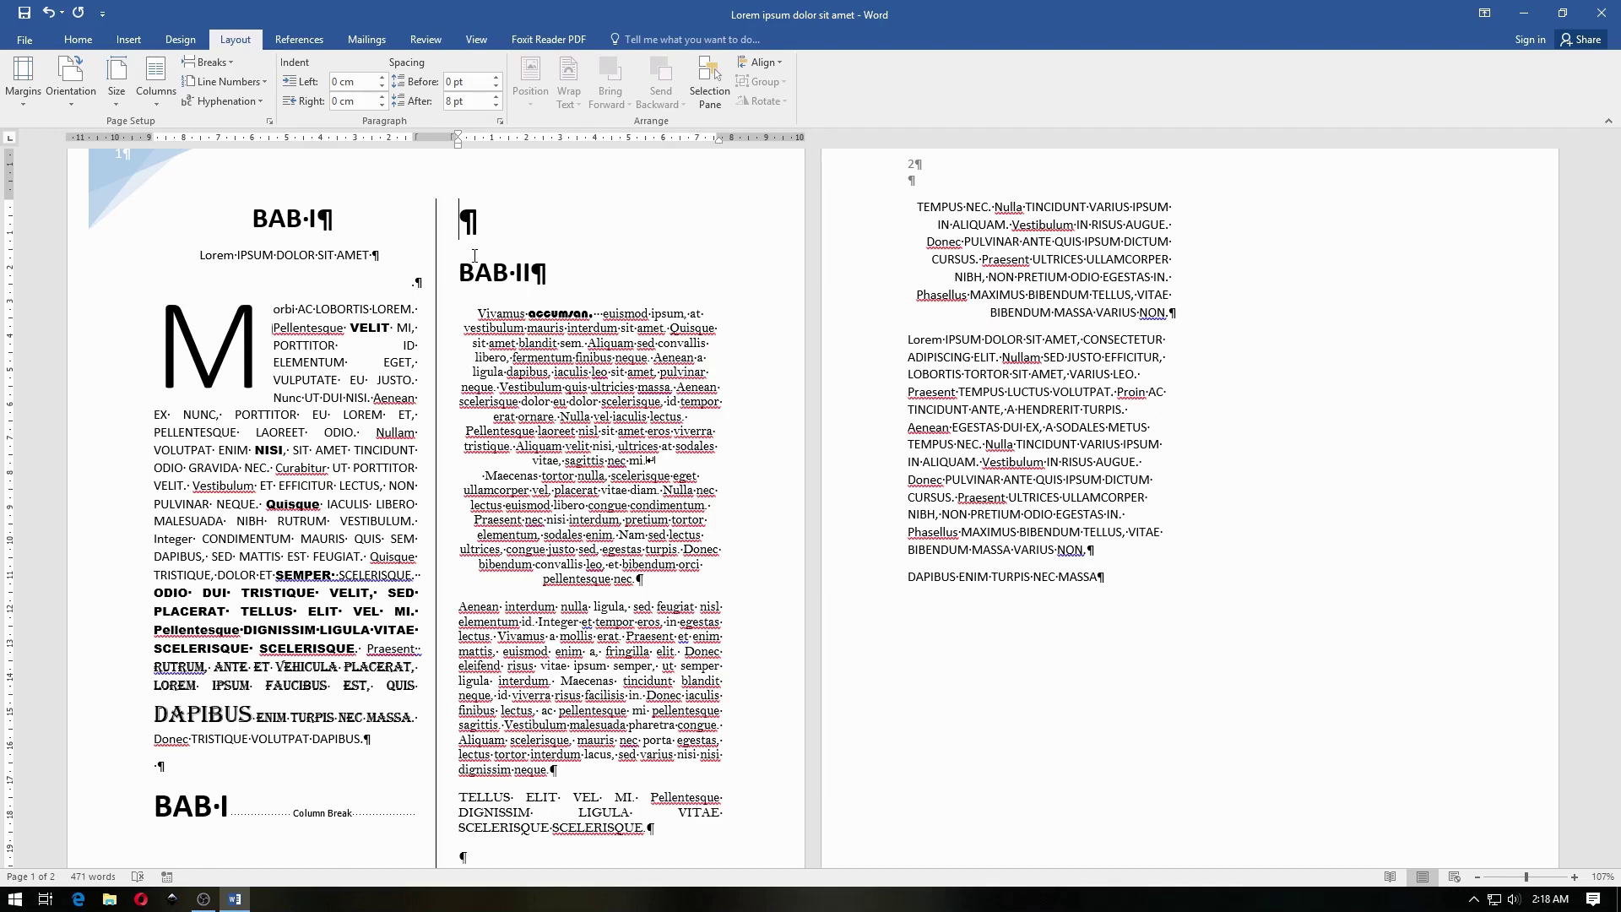
Replace the column break after the BAB I heading with a continuous section break.
left_click(210, 62)
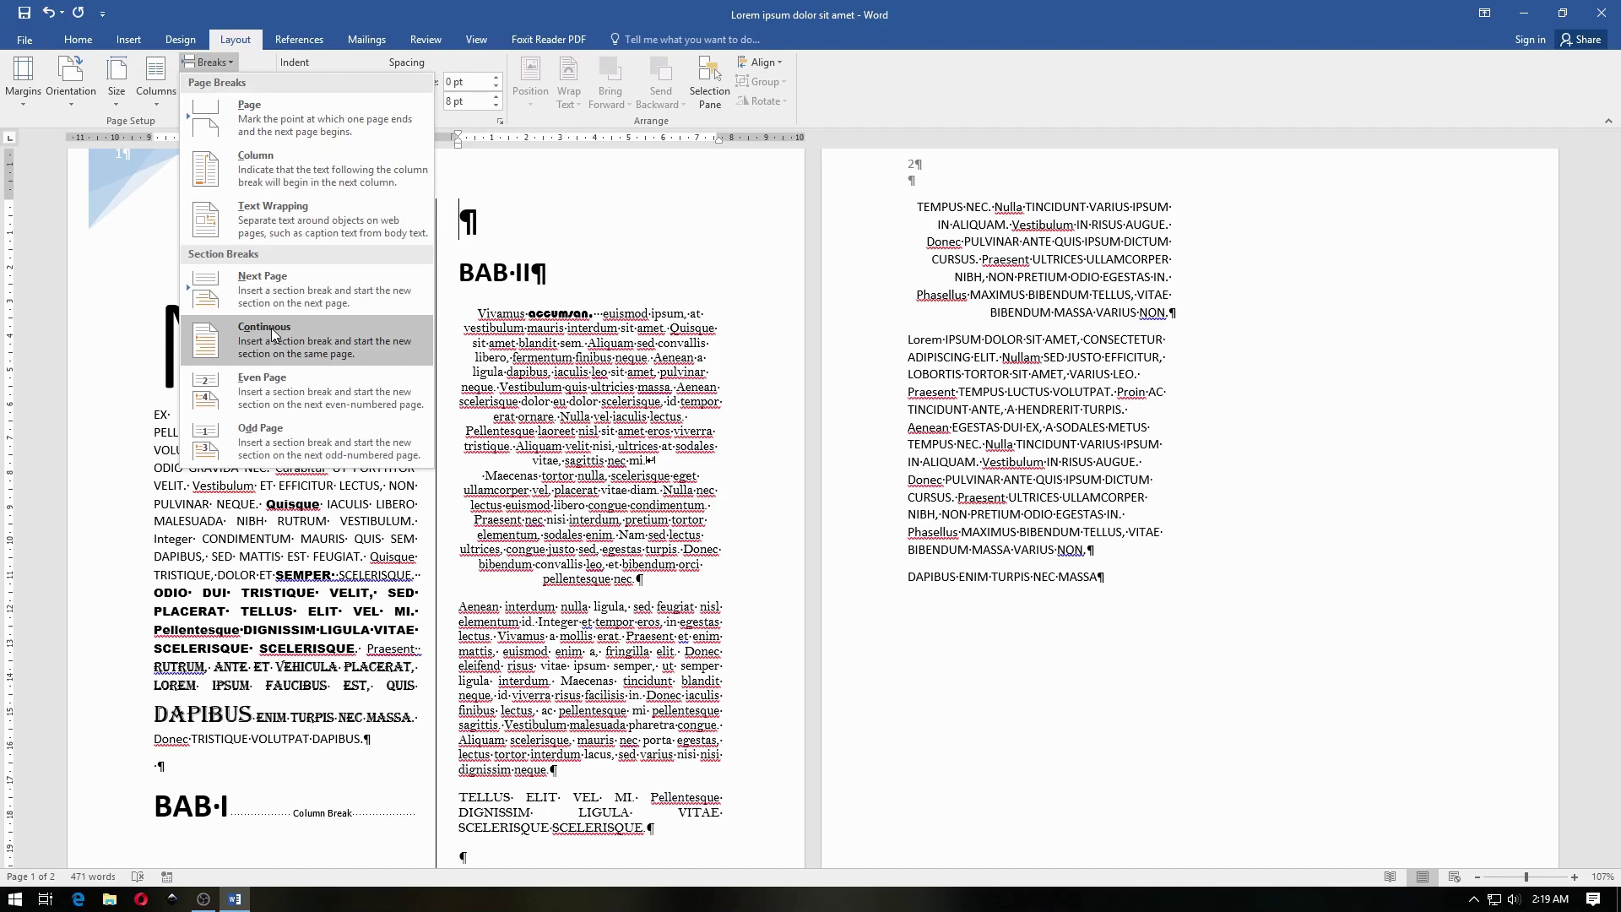
left_click(271, 328)
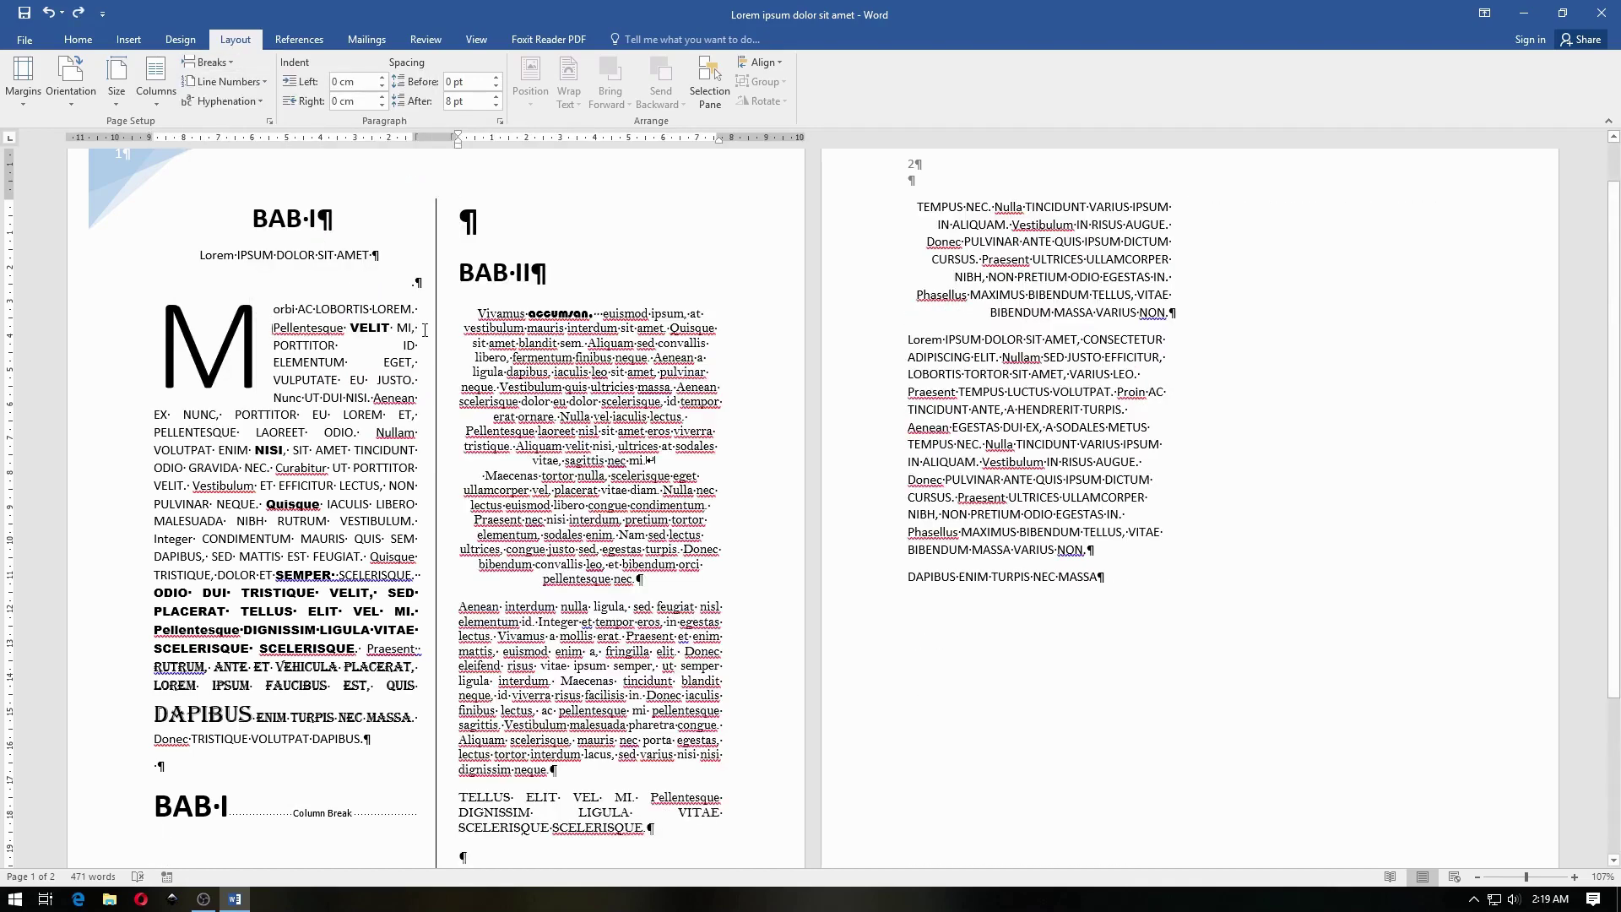
key("BackSpace")
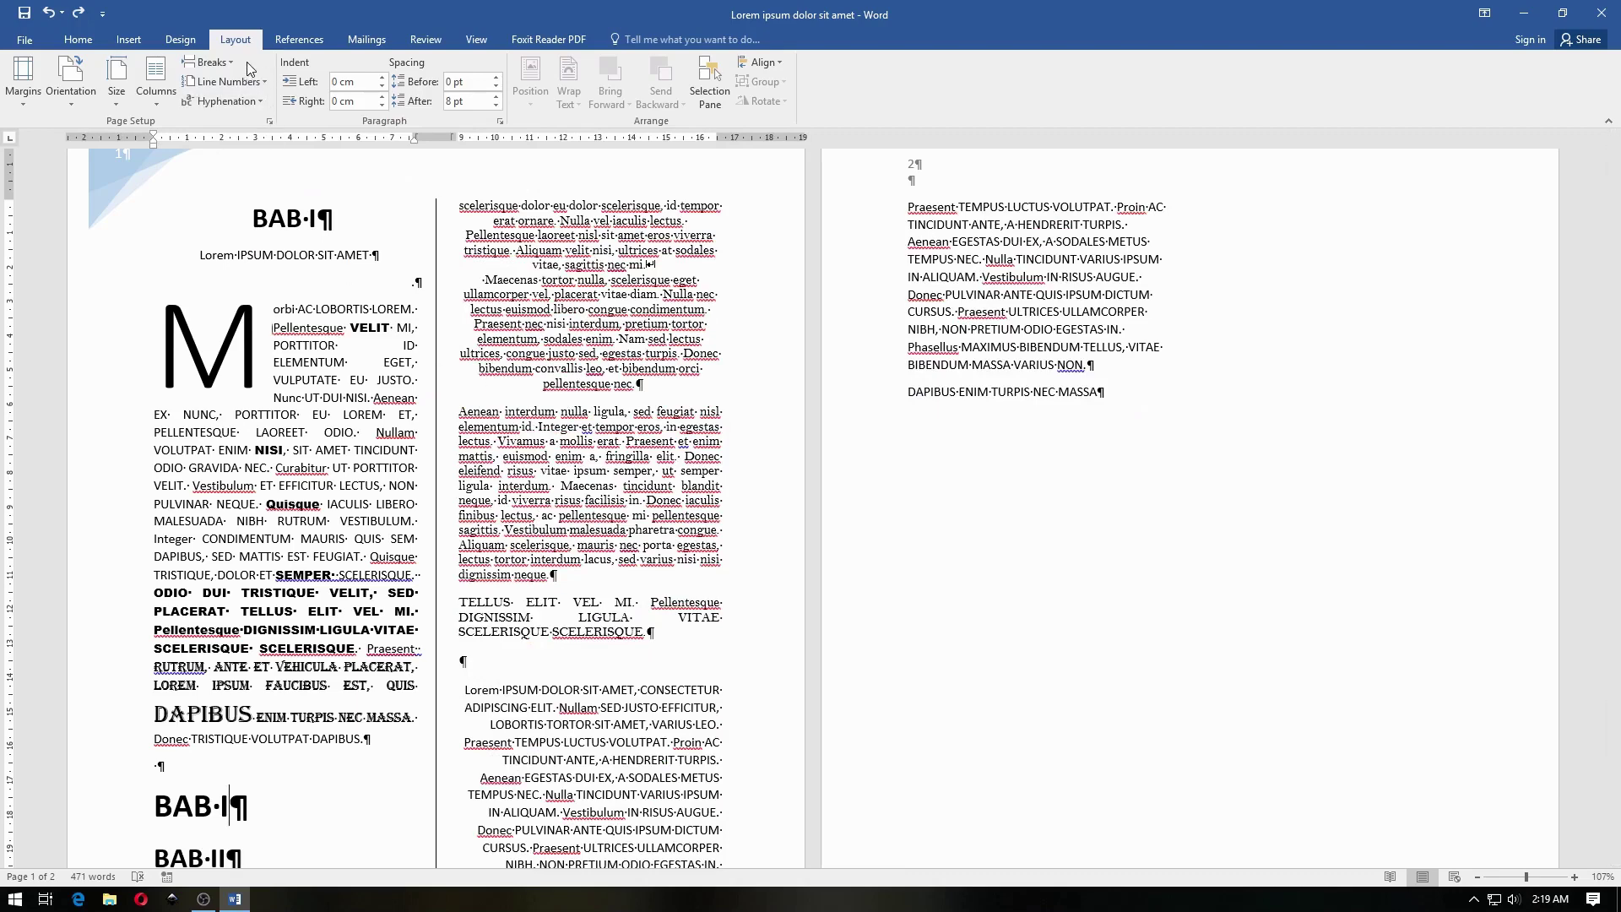
left_click(213, 63)
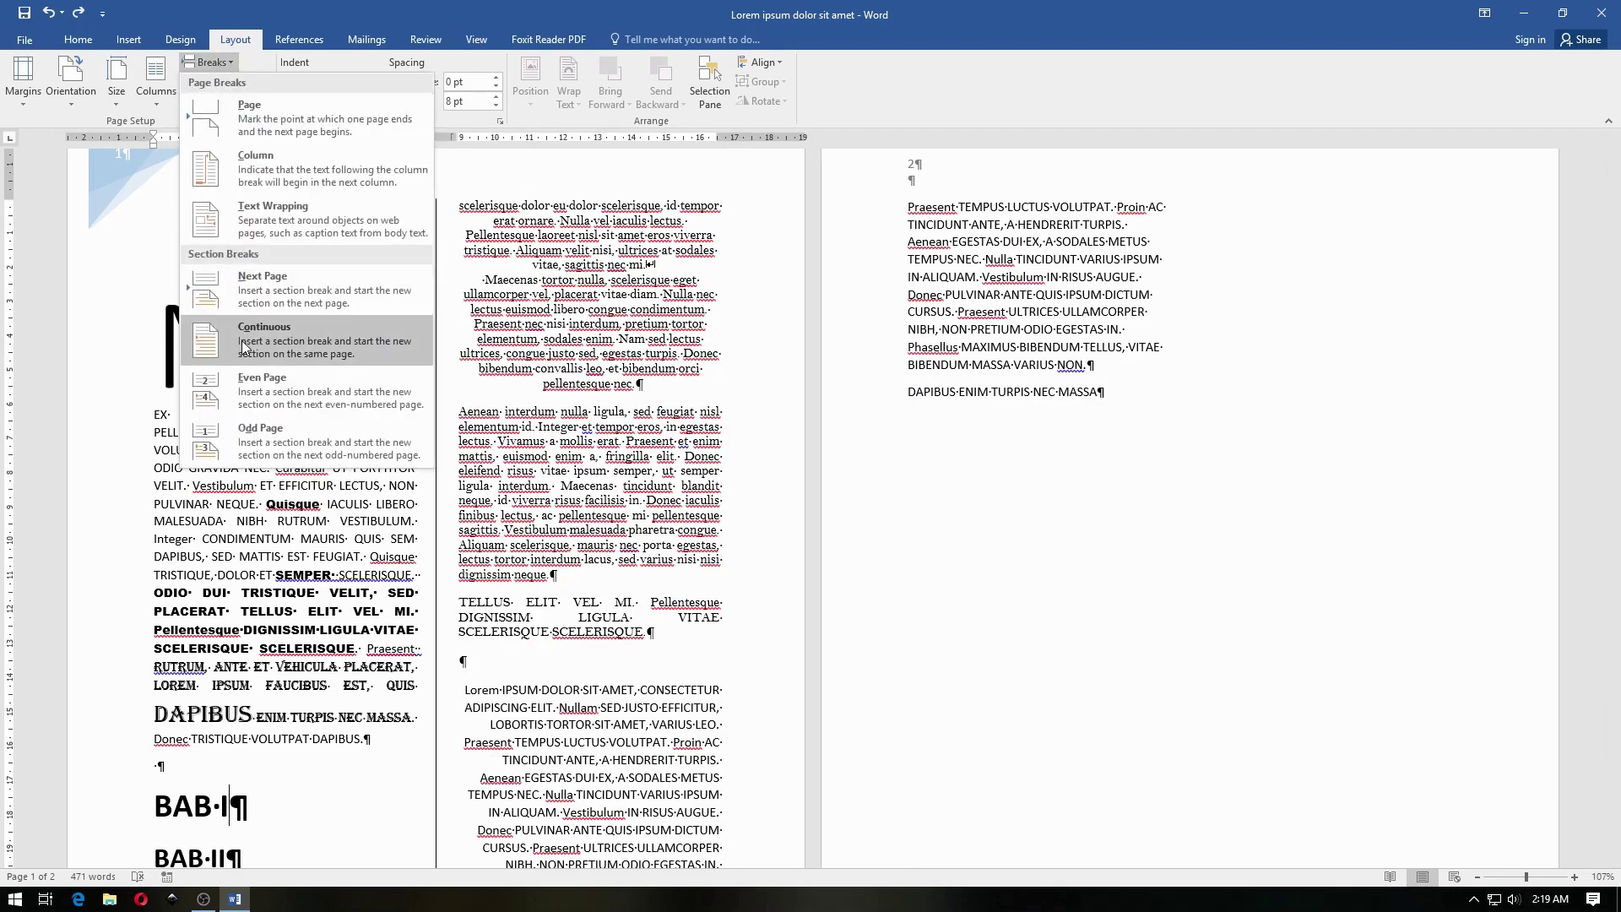
left_click(244, 345)
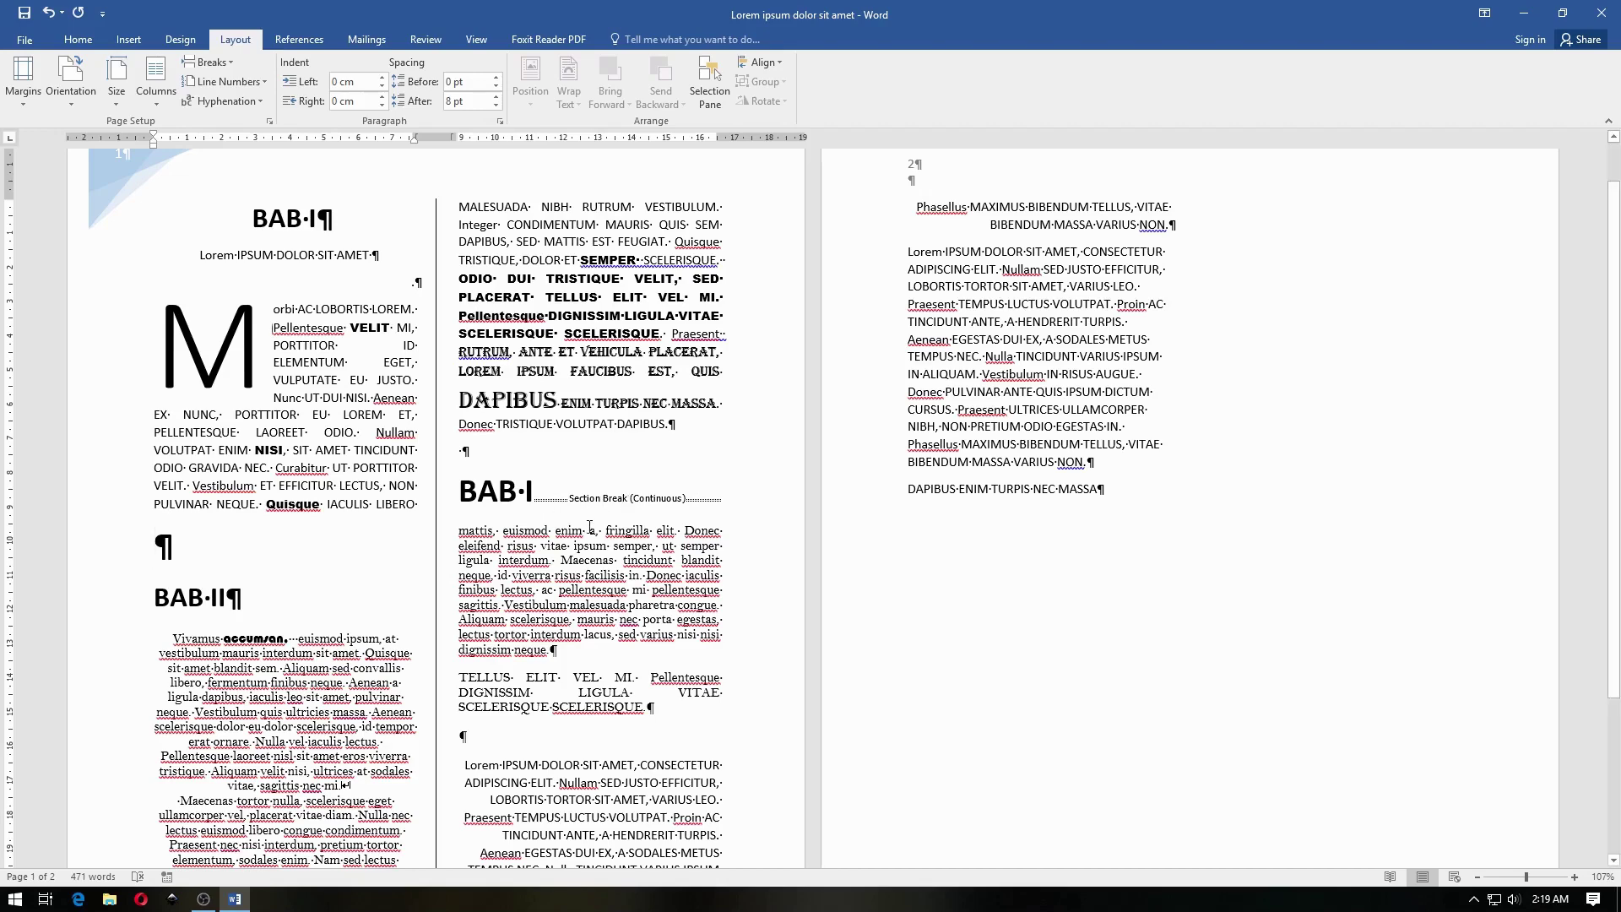
left_click(157, 85)
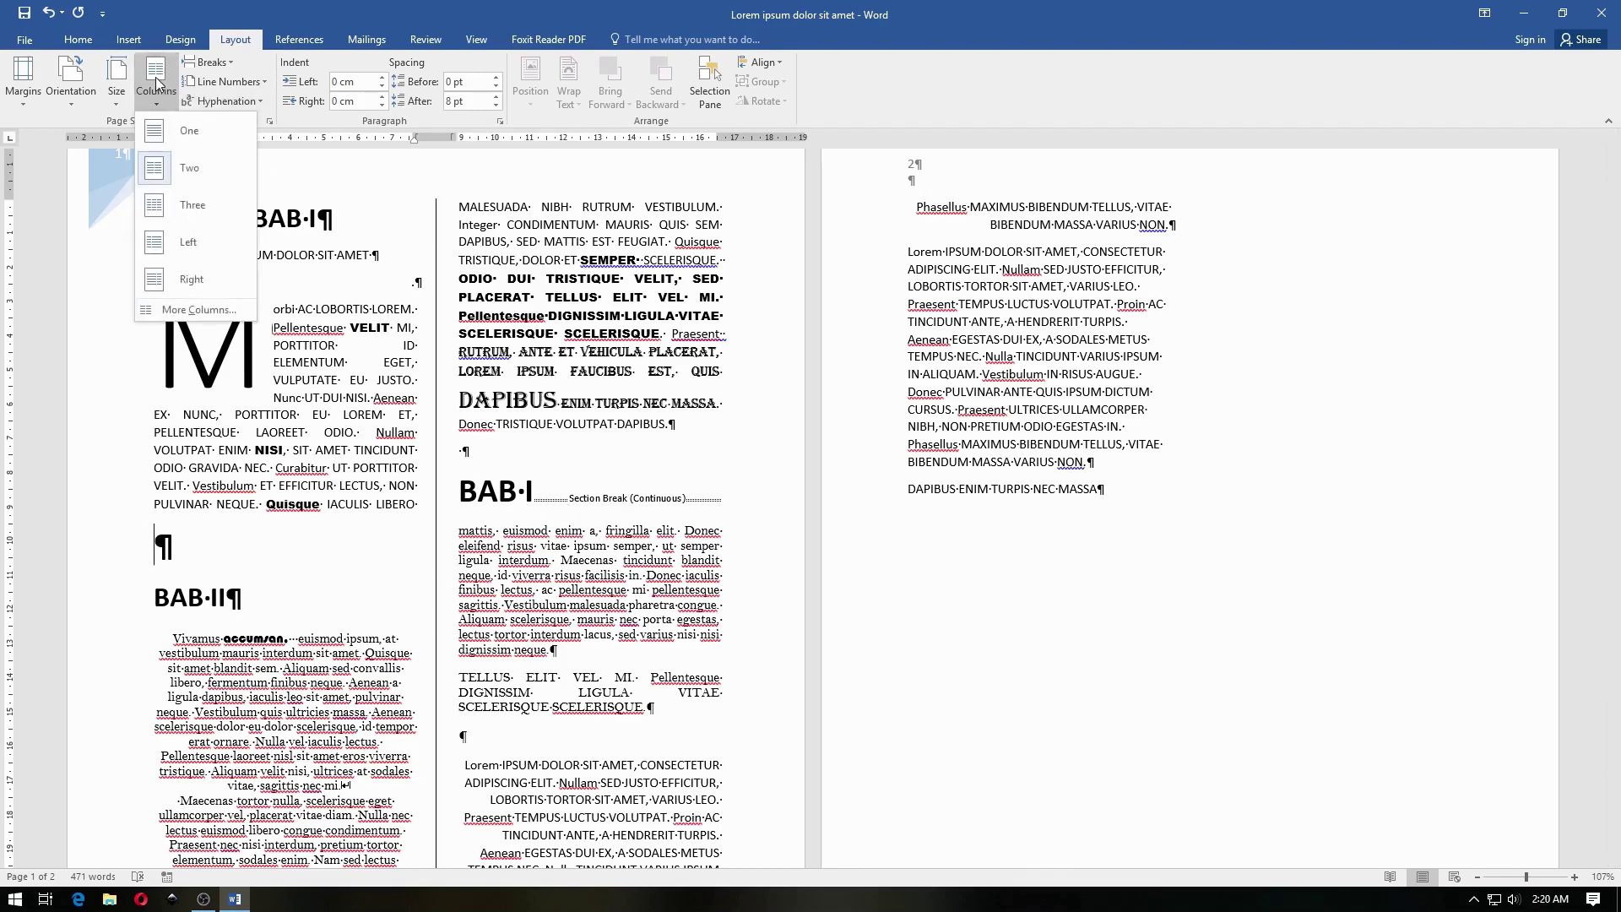
Switch the section from BAB II onward to a single full-width column.
left_click(166, 137)
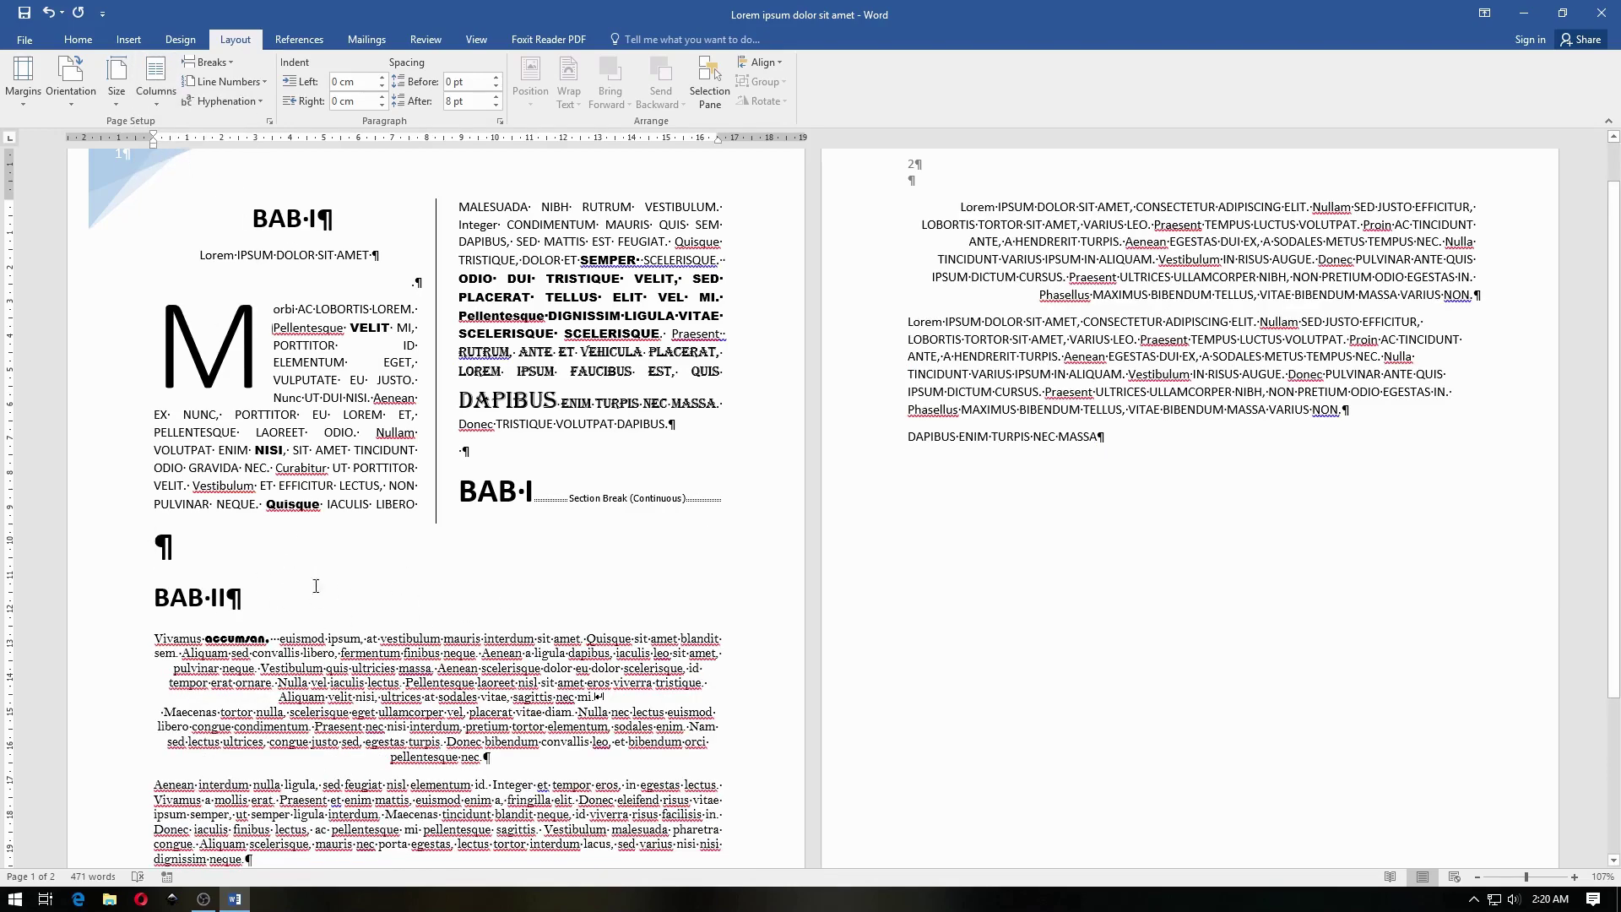
scroll(314, 591, "down", 1)
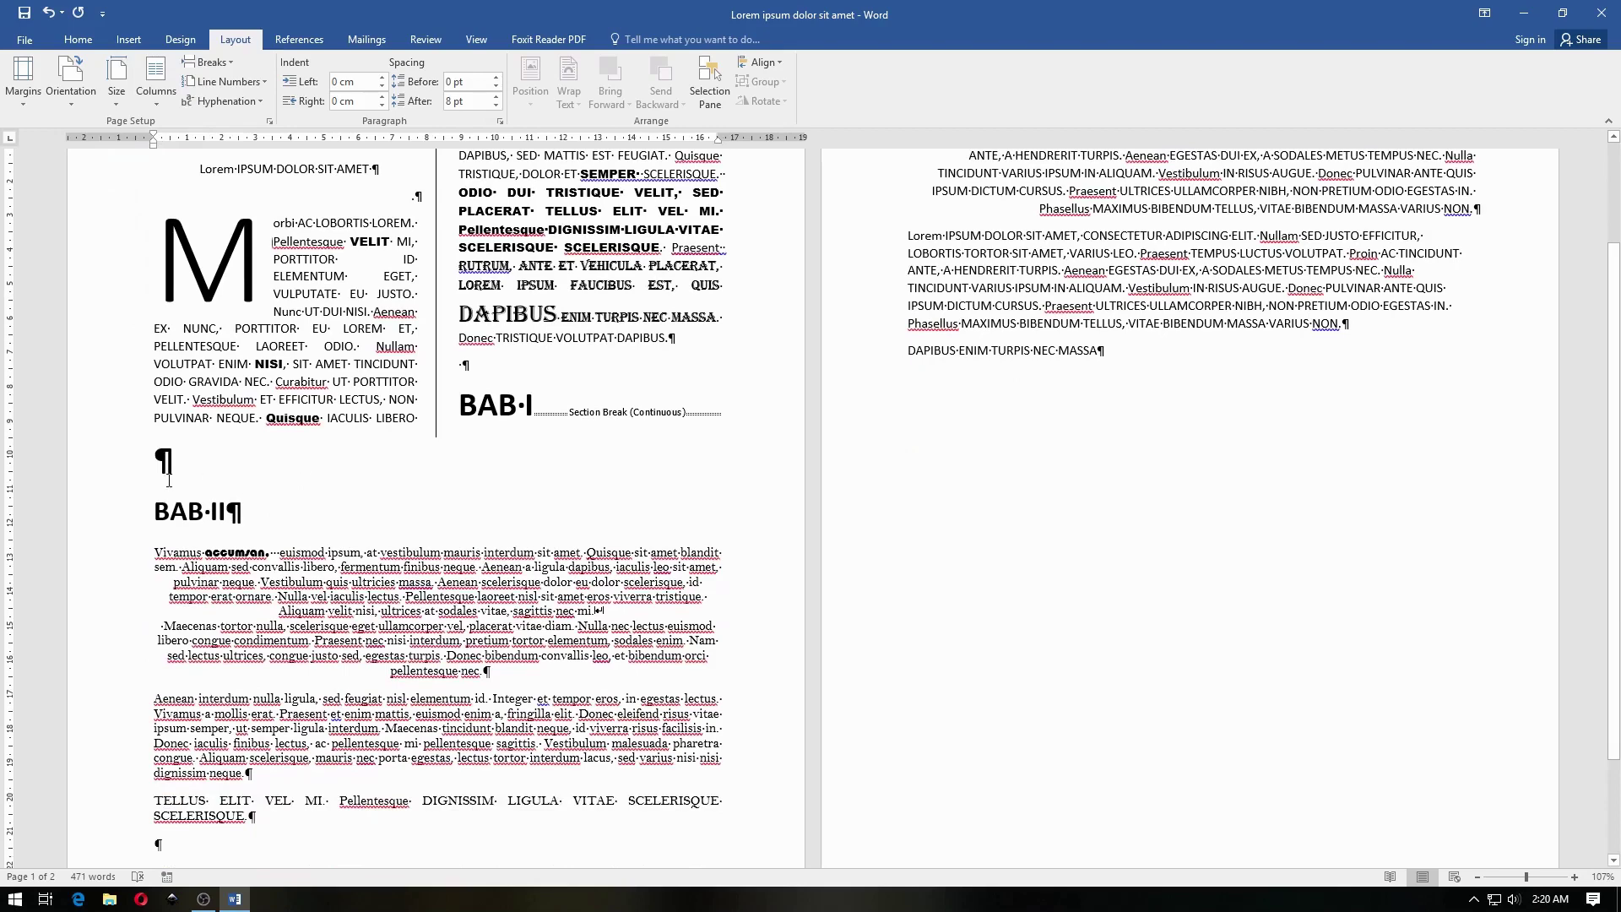
scroll(252, 483, "down", 2)
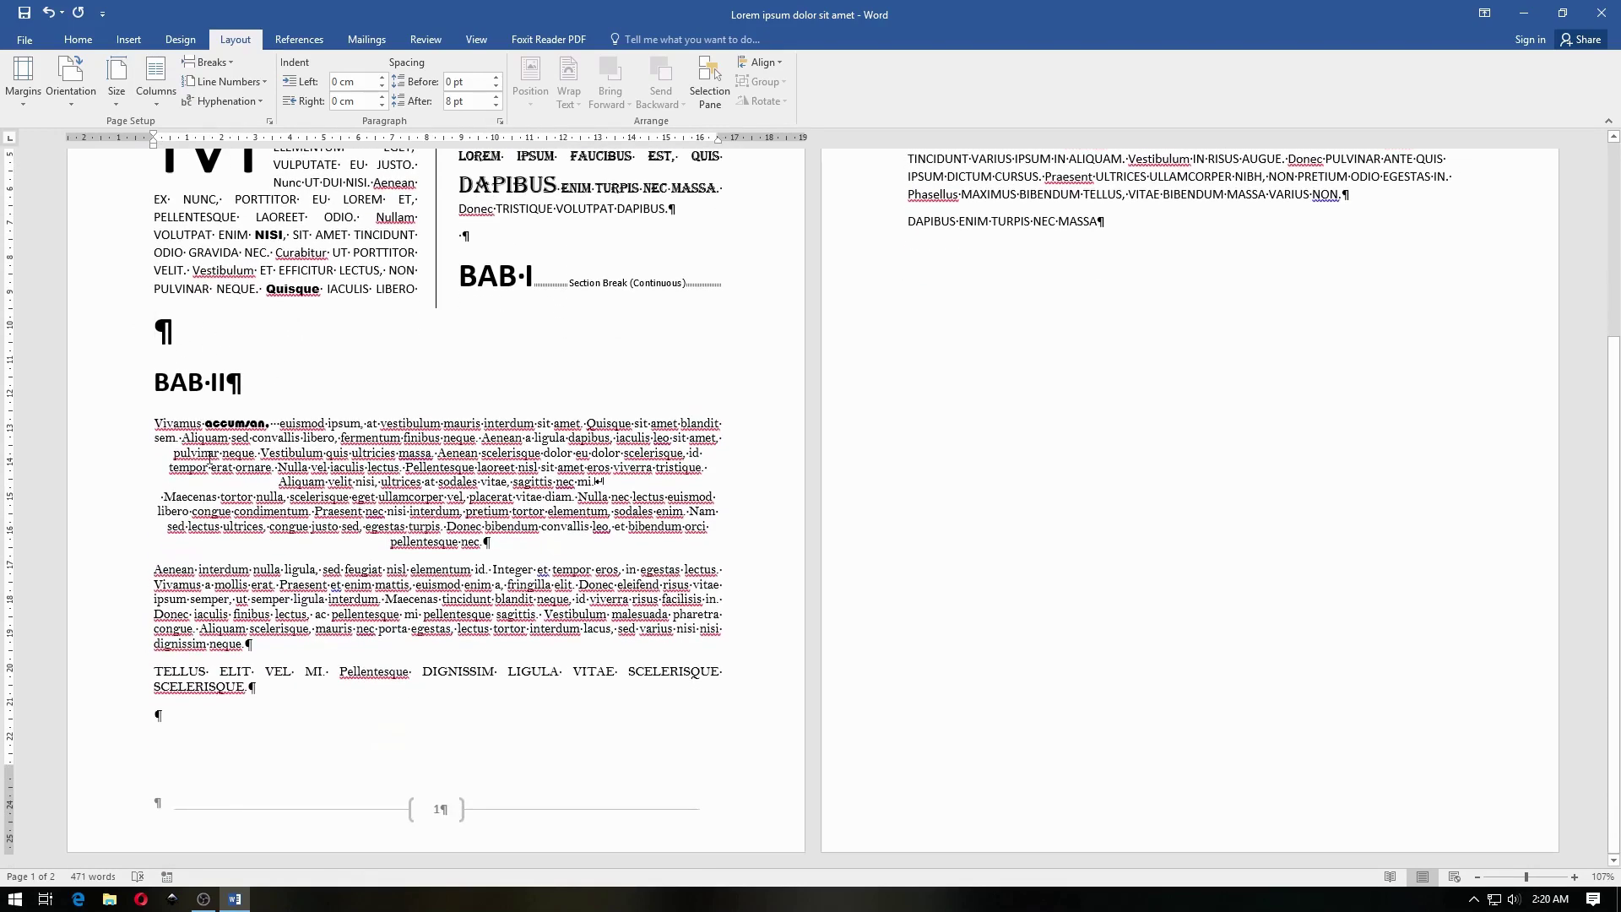
scroll(252, 483, "up", 1)
left_click(516, 642)
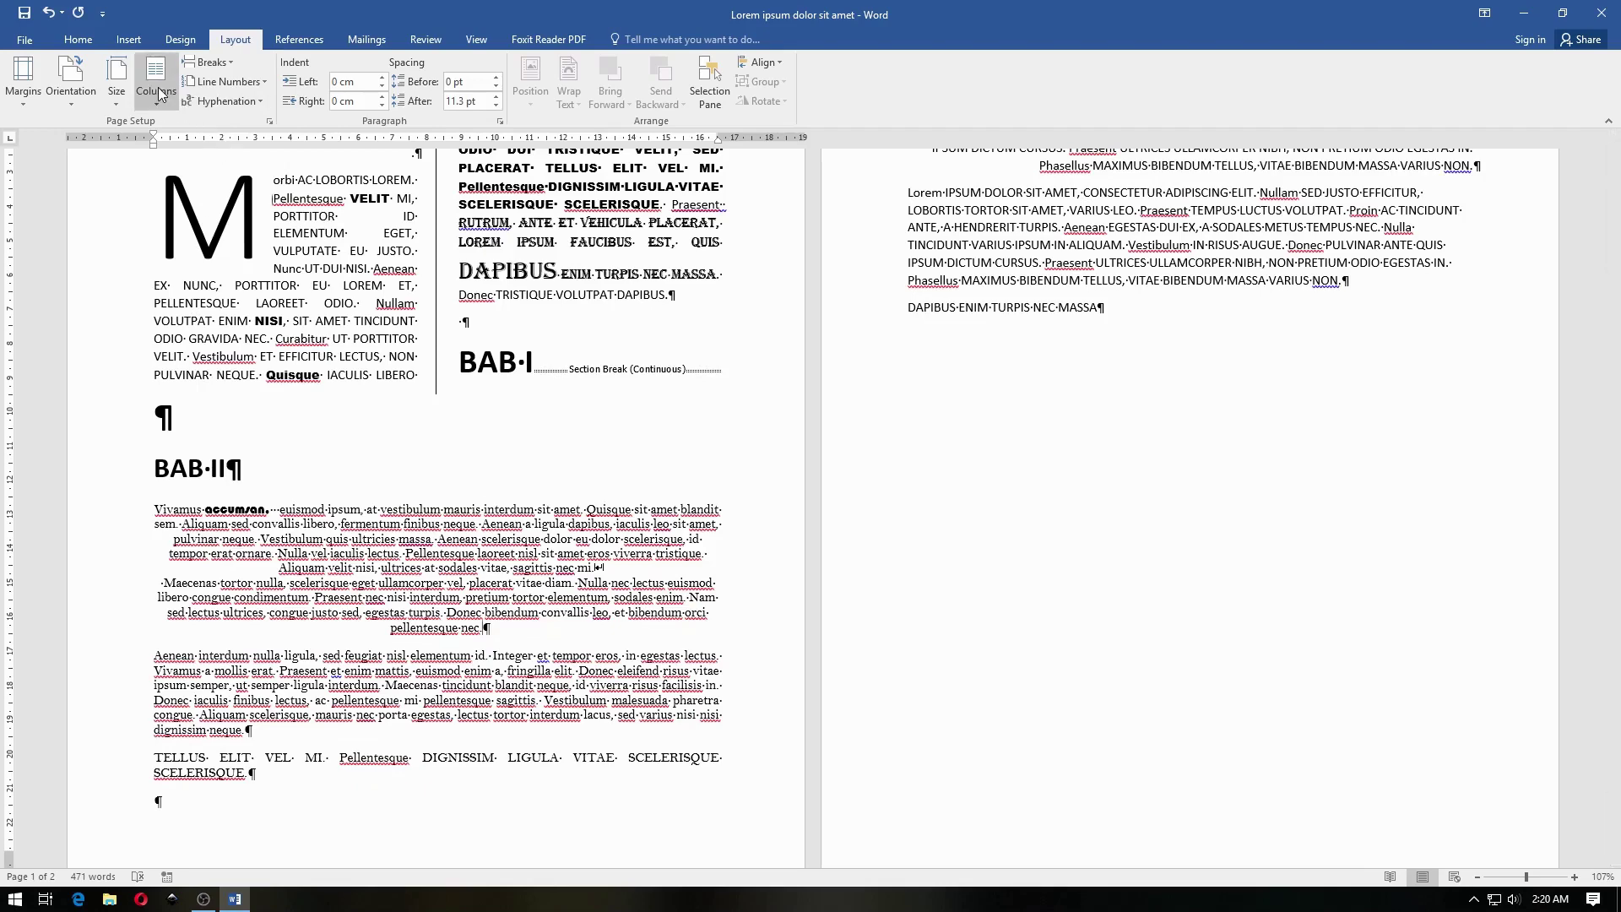
Add a continuous break after 'pellentesque nec.', make the rest three columns, and delete the blank line above BAB II.
left_click(192, 68)
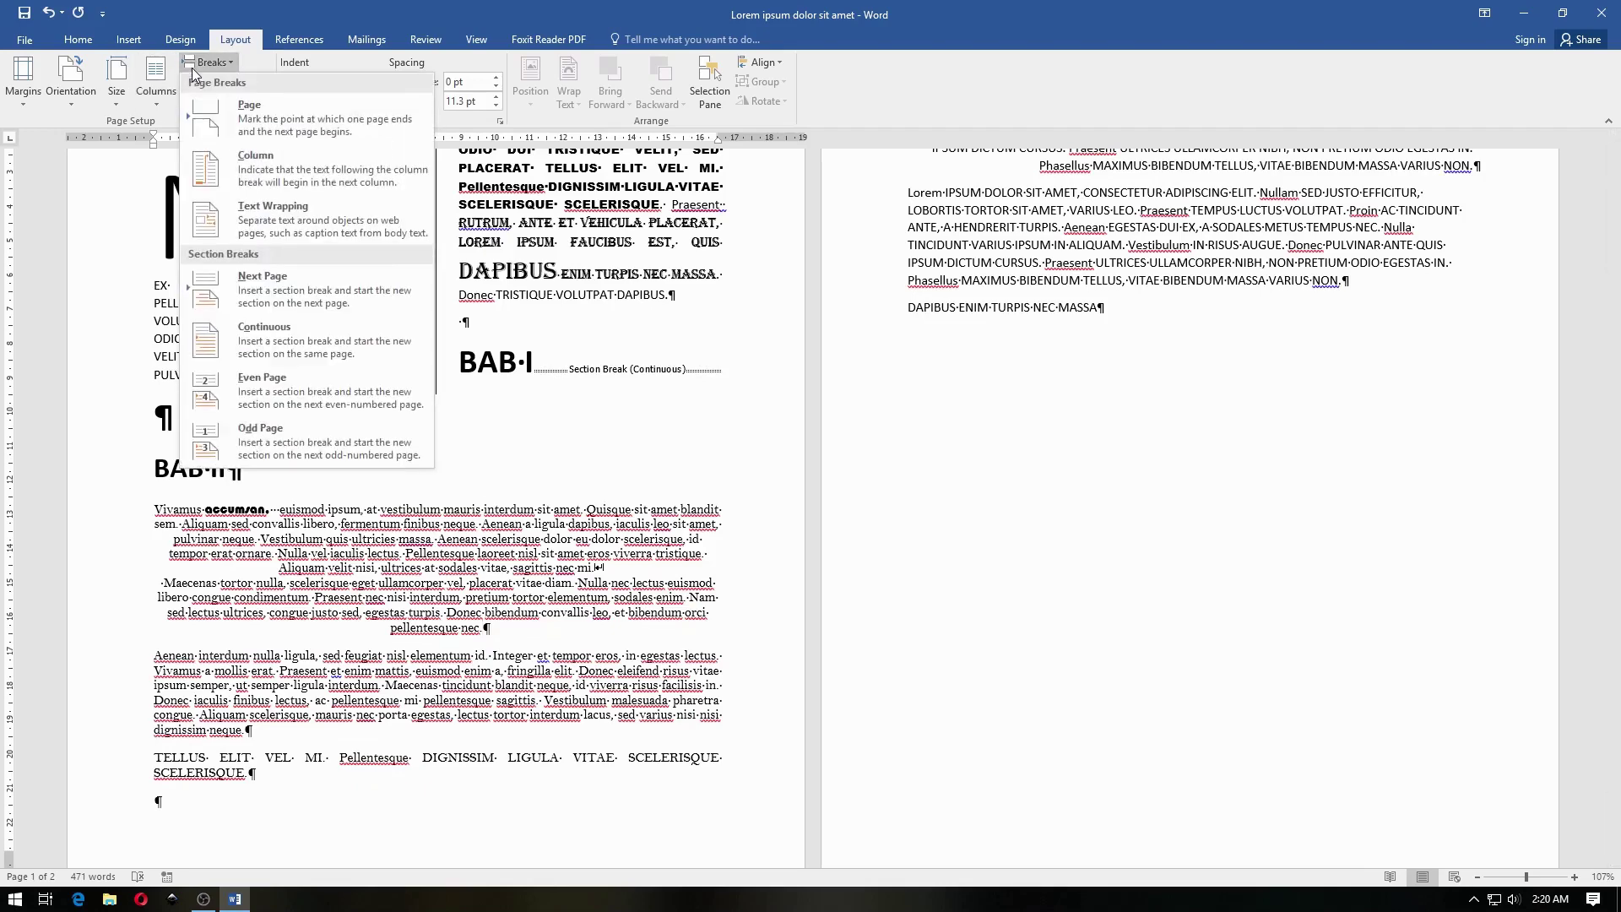
left_click(342, 348)
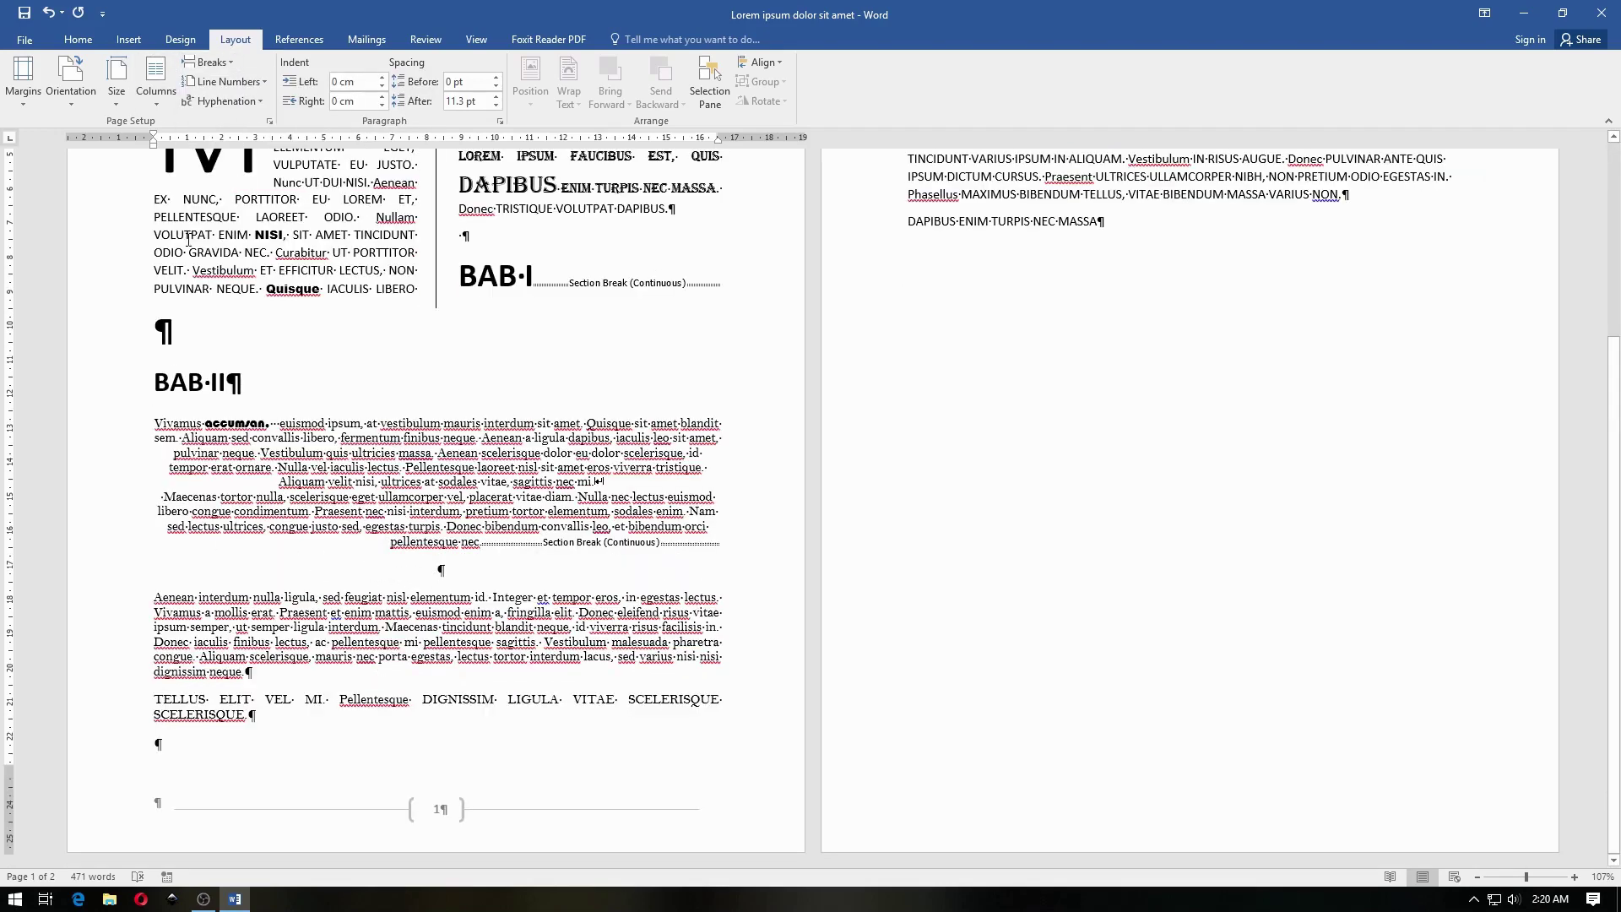
left_click(159, 80)
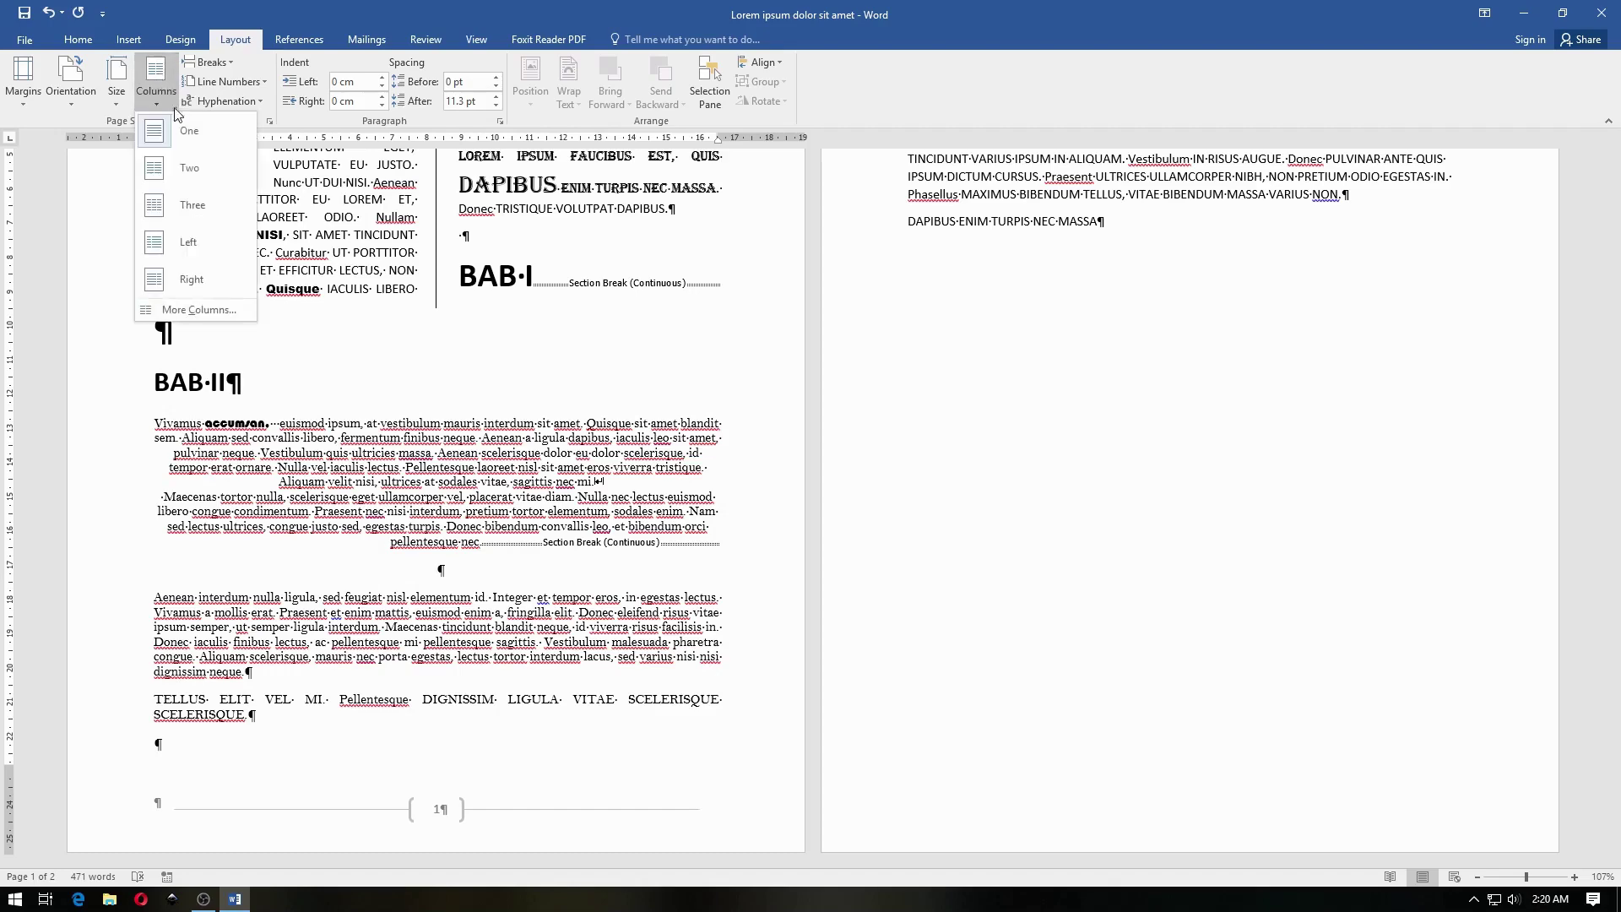
left_click(226, 206)
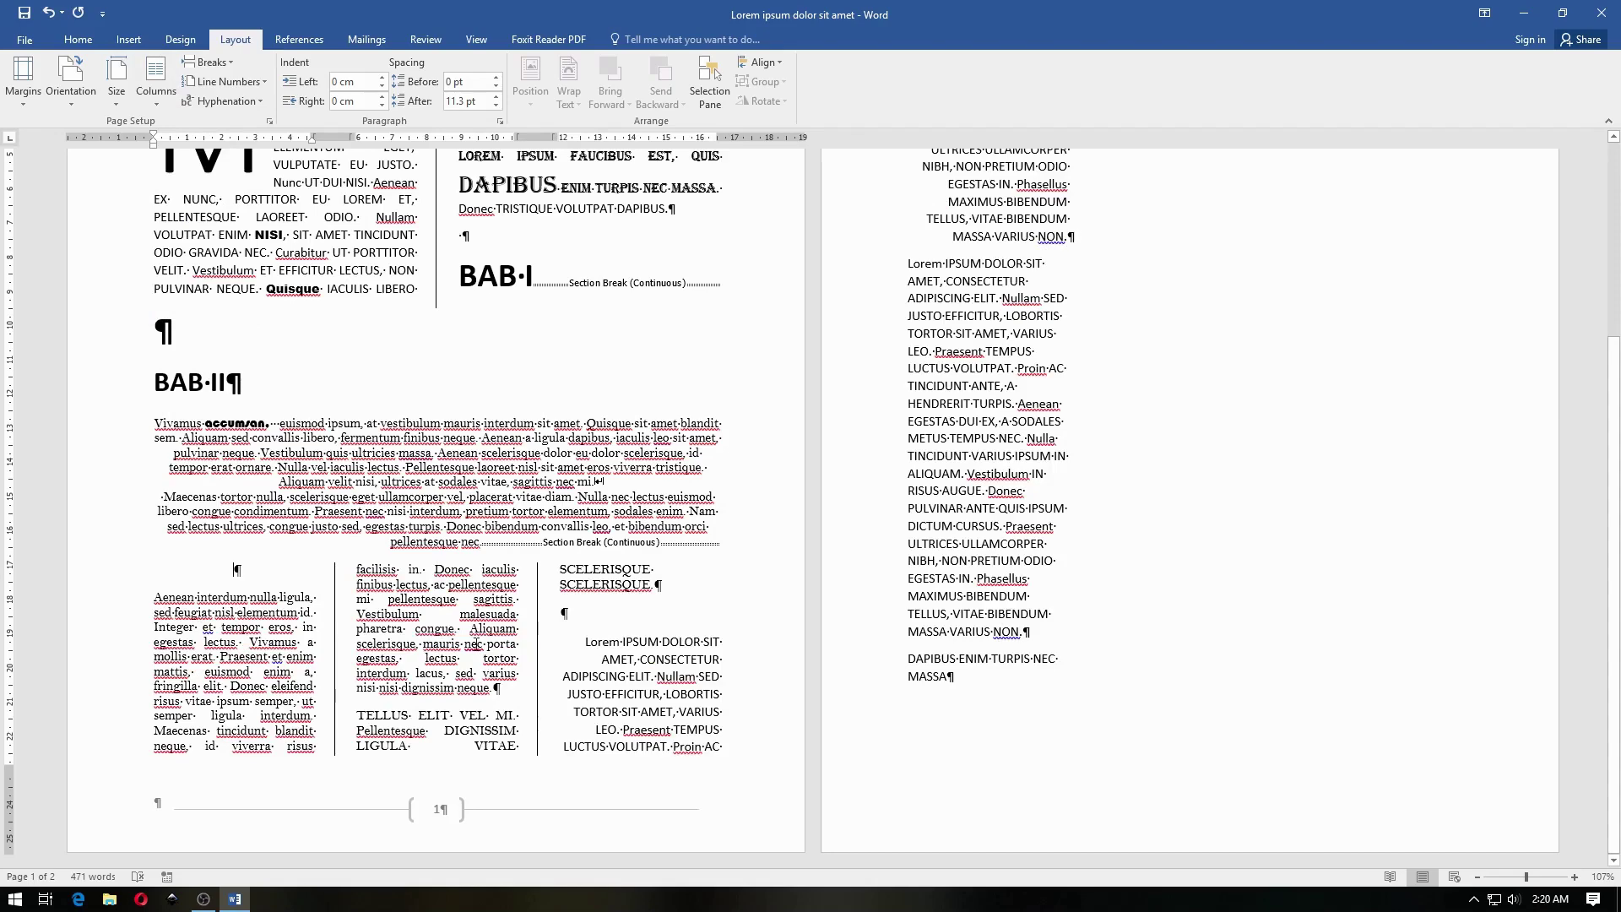
key("Delete")
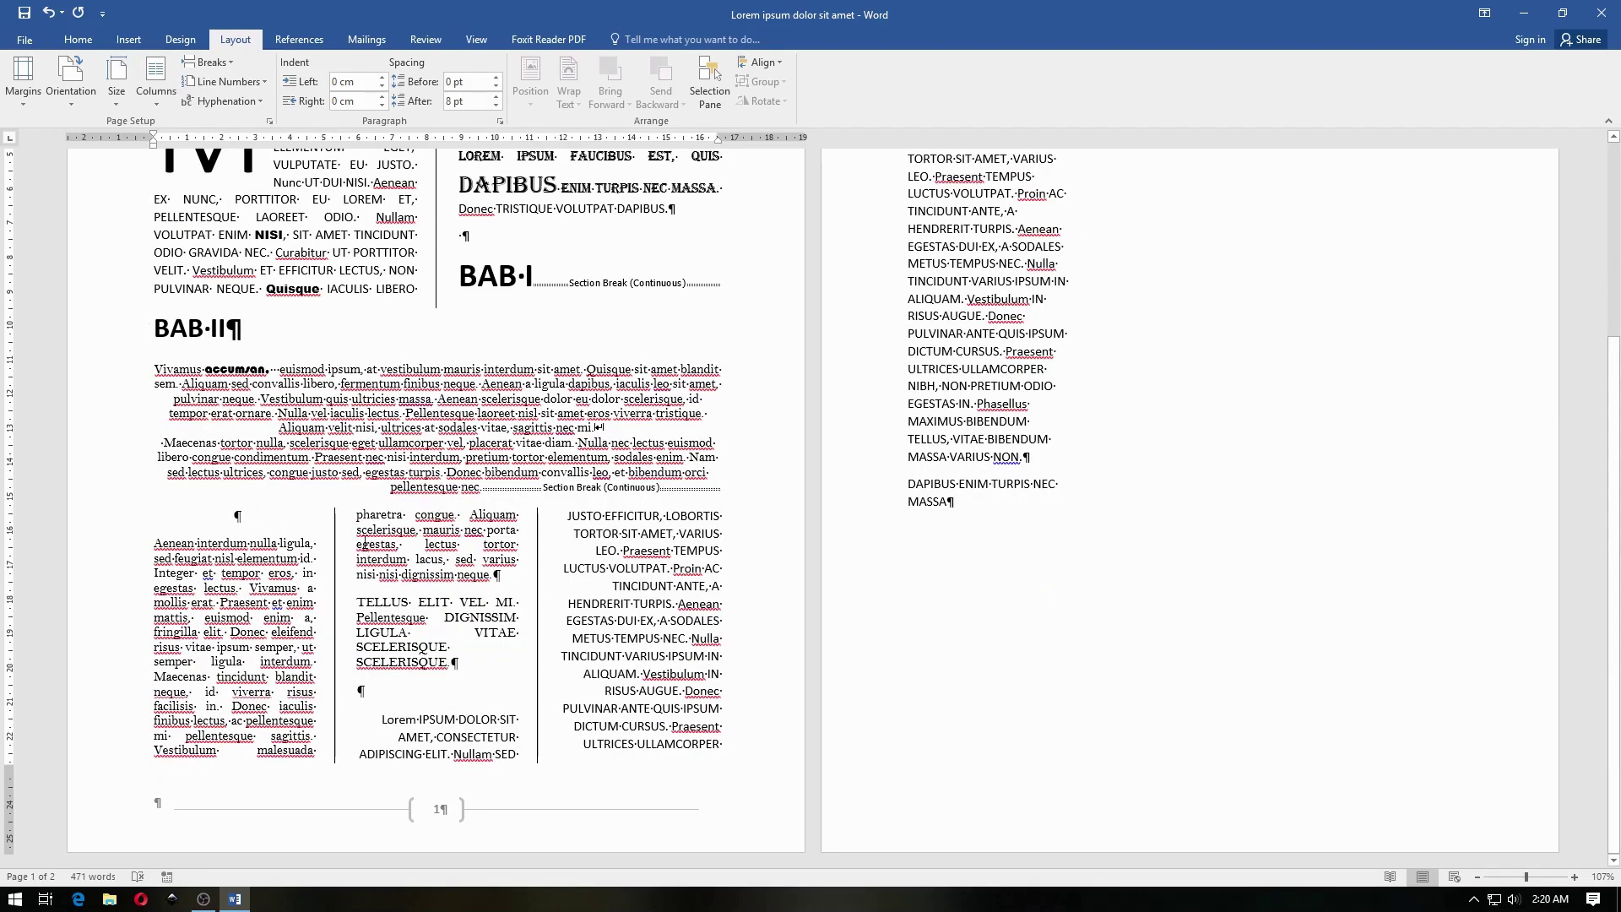